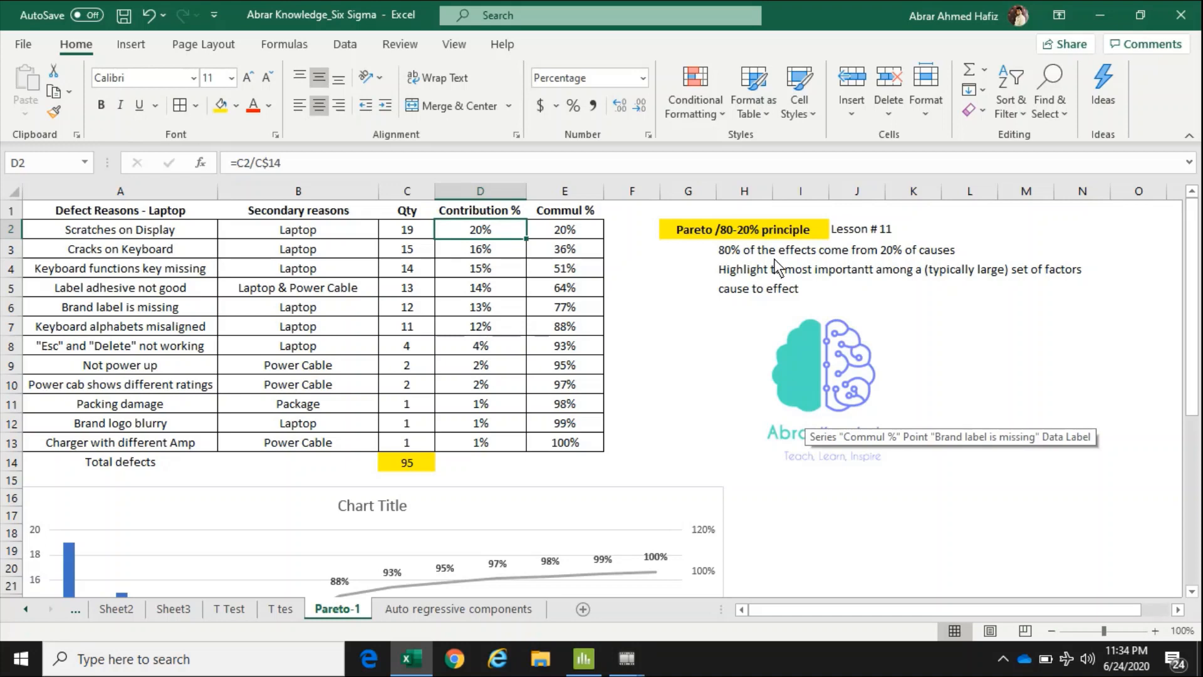
# - Examine the 80% principle note, the listed defect reasons in A2:A13, and their secondary reasons in B2:B13
pyautogui.click(770, 257)
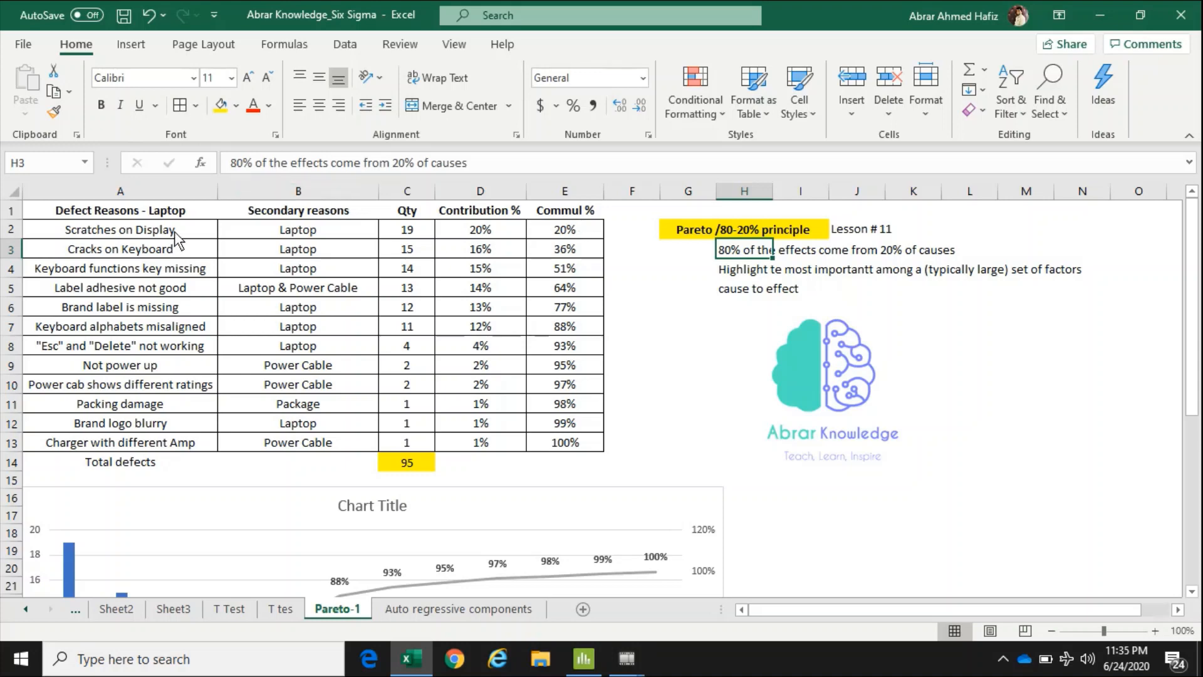
pyautogui.moveTo(174, 232); pyautogui.dragTo(175, 445)
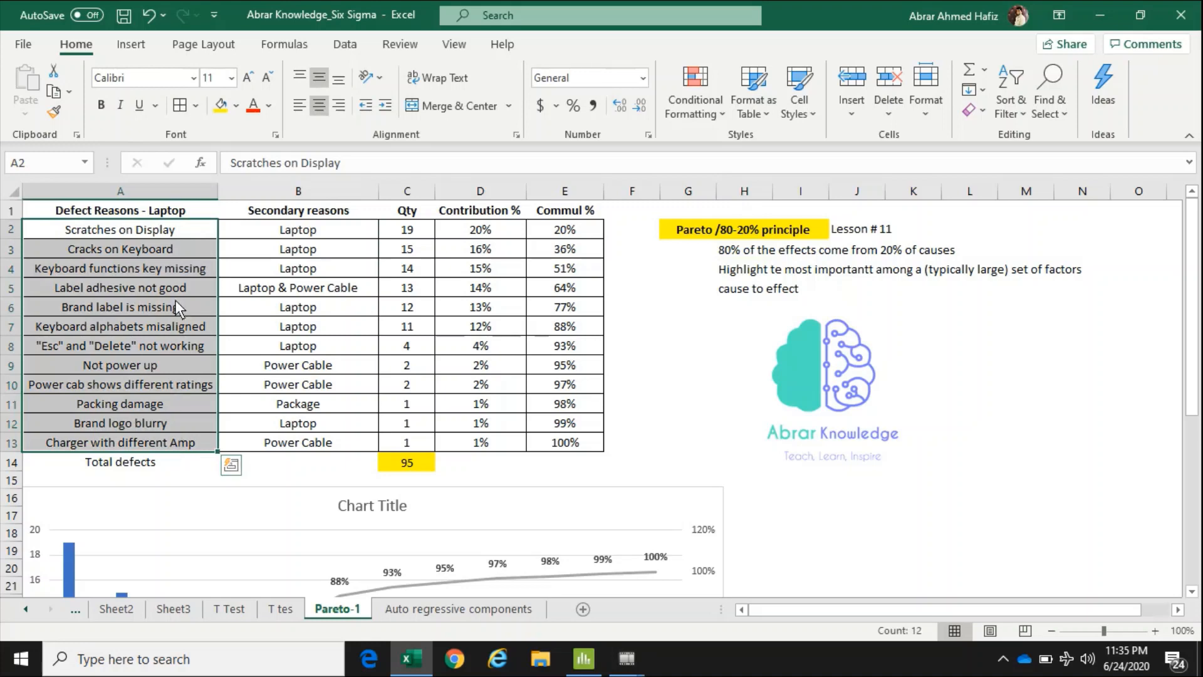
pyautogui.click(162, 233)
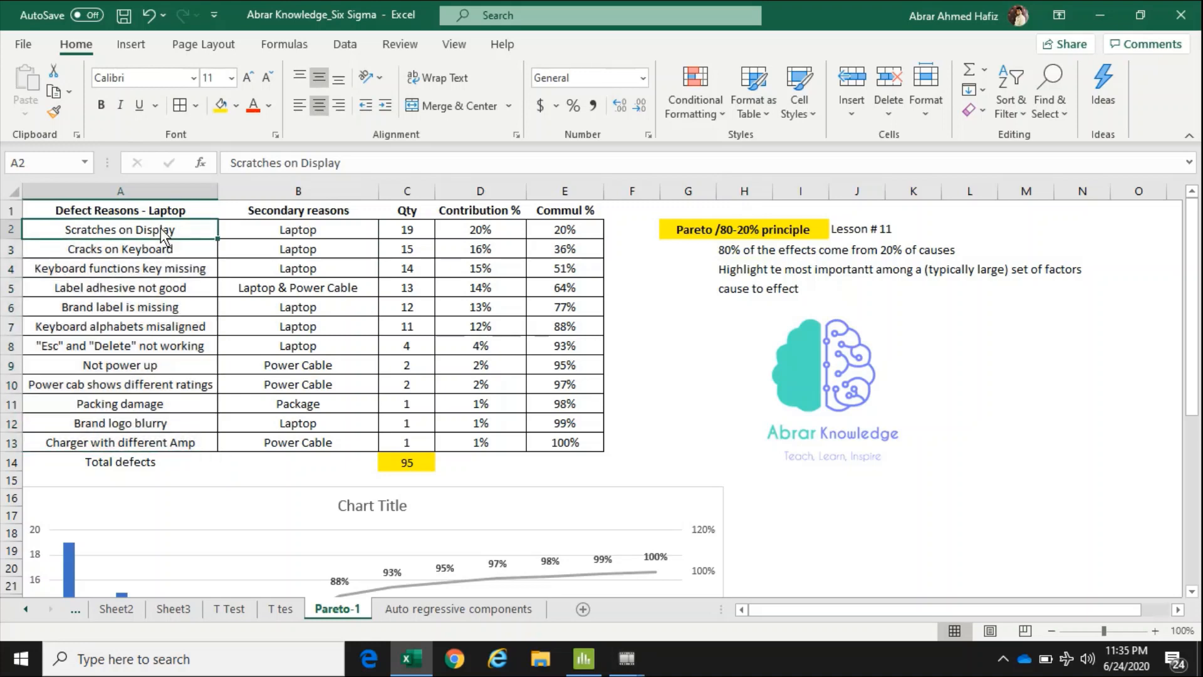
pyautogui.press('Down')
pyautogui.press('Down')
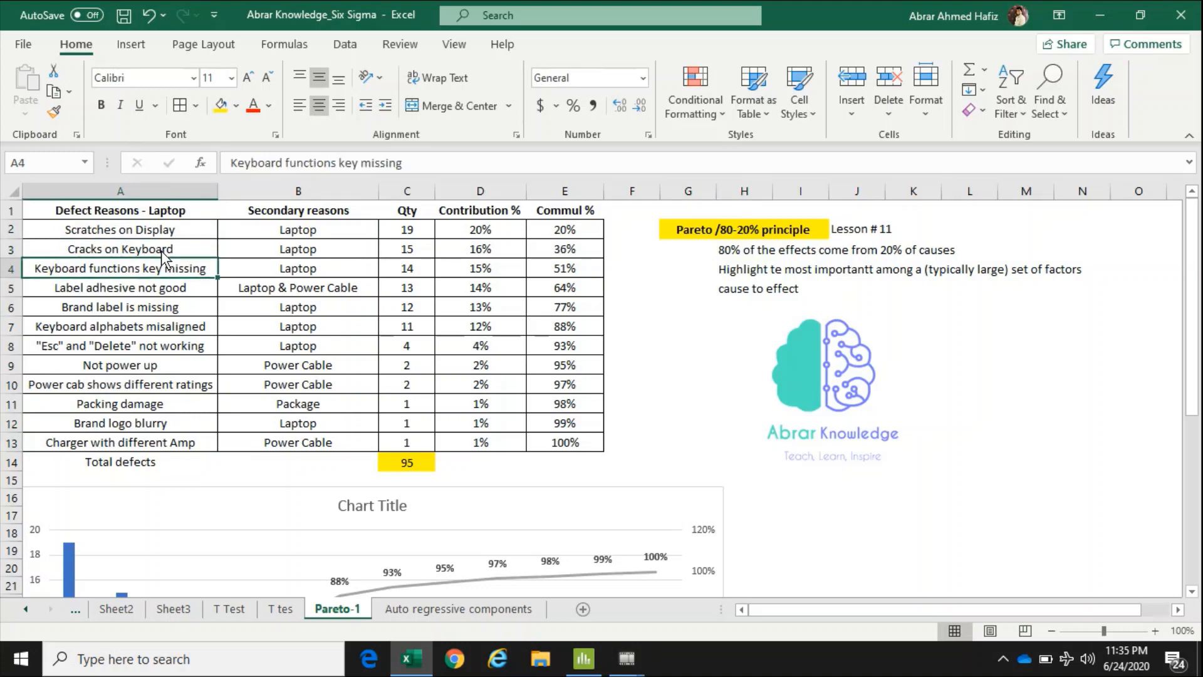
pyautogui.press('Down')
pyautogui.press('Down')
pyautogui.press('Down')
pyautogui.press('Down')
pyautogui.press('Down')
pyautogui.press('Down')
pyautogui.press('Down')
pyautogui.press('Down')
pyautogui.press('Down')
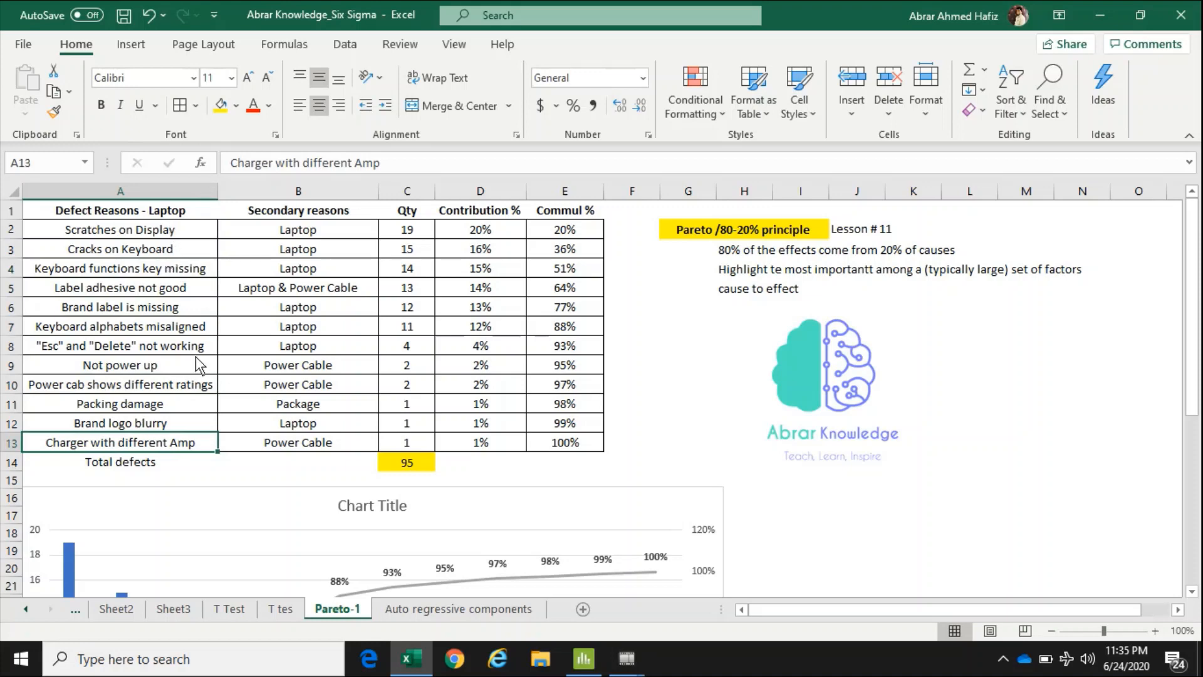
pyautogui.moveTo(174, 230); pyautogui.dragTo(190, 445)
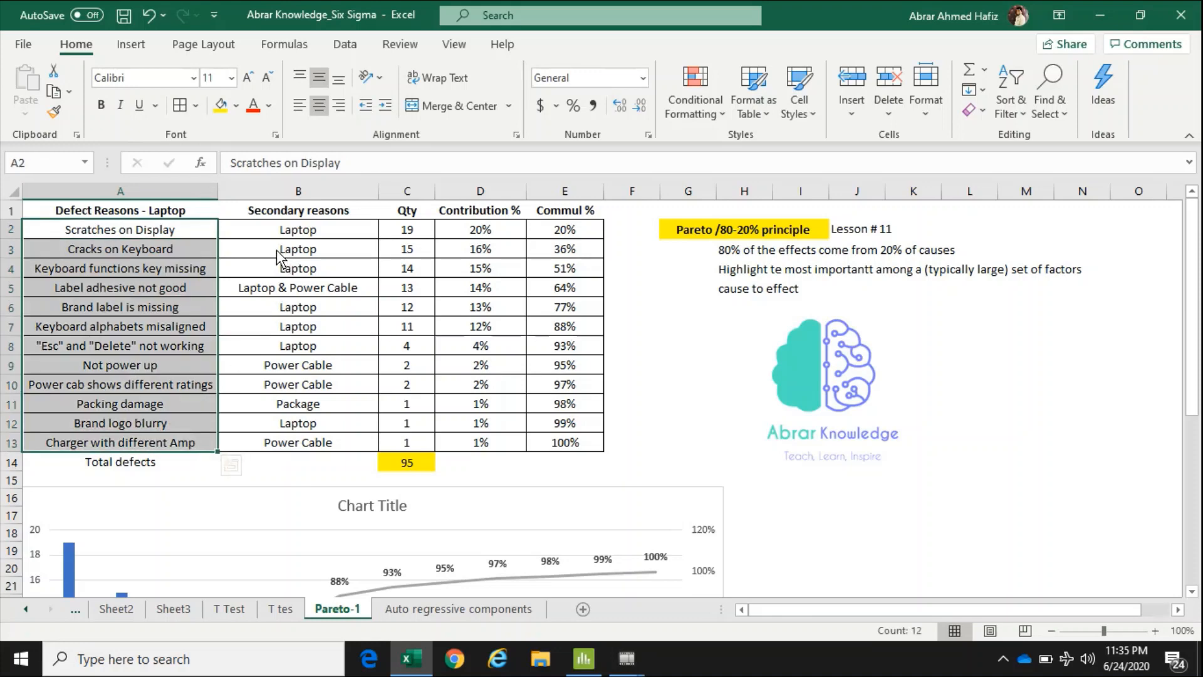
pyautogui.moveTo(279, 236); pyautogui.dragTo(286, 436)
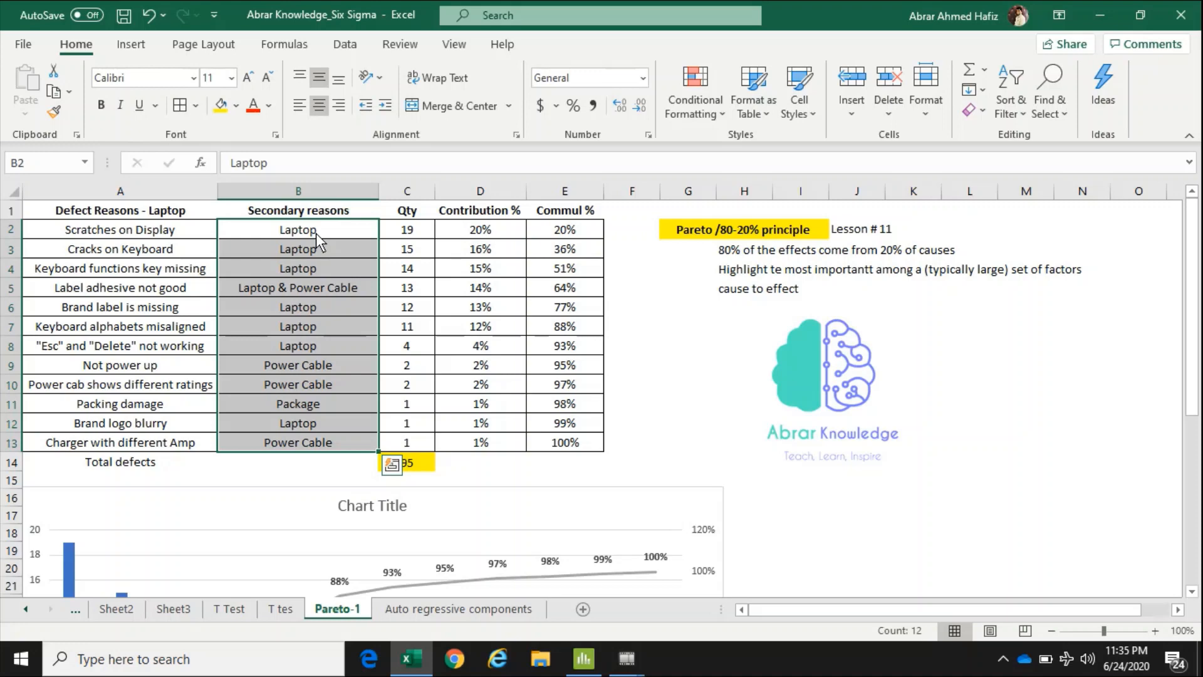
# - Extend the column B header to read "Secondary reasons/Group"
pyautogui.click(319, 212)
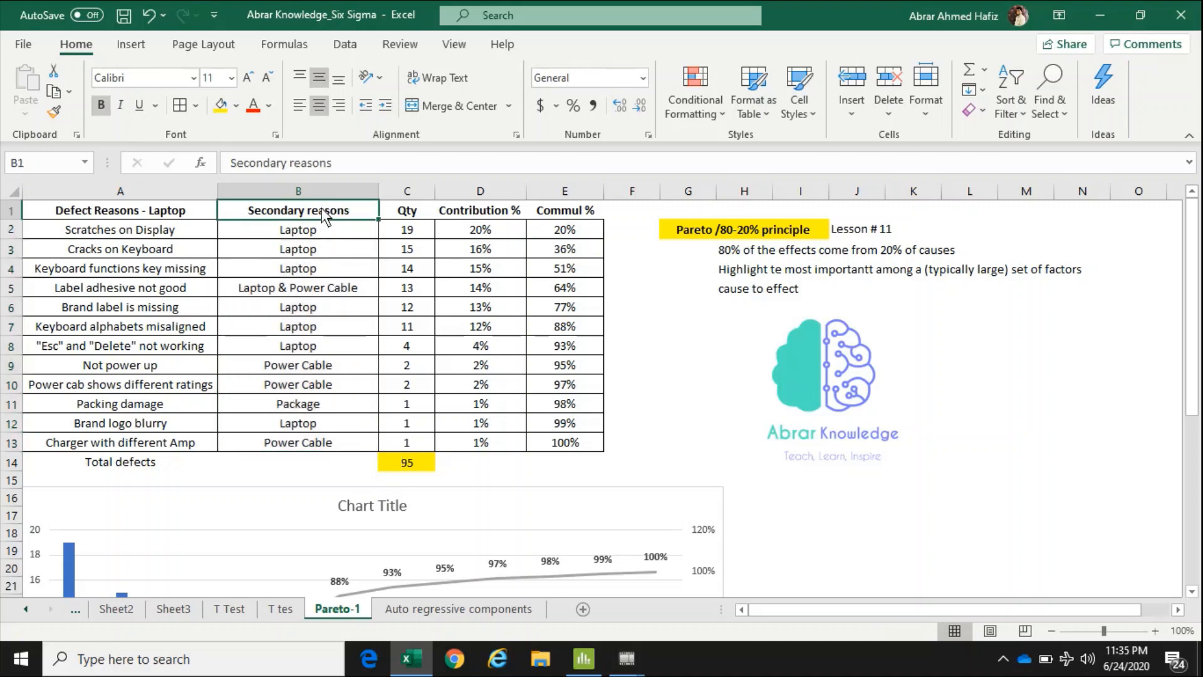
pyautogui.click(382, 166)
pyautogui.write('/Groip')
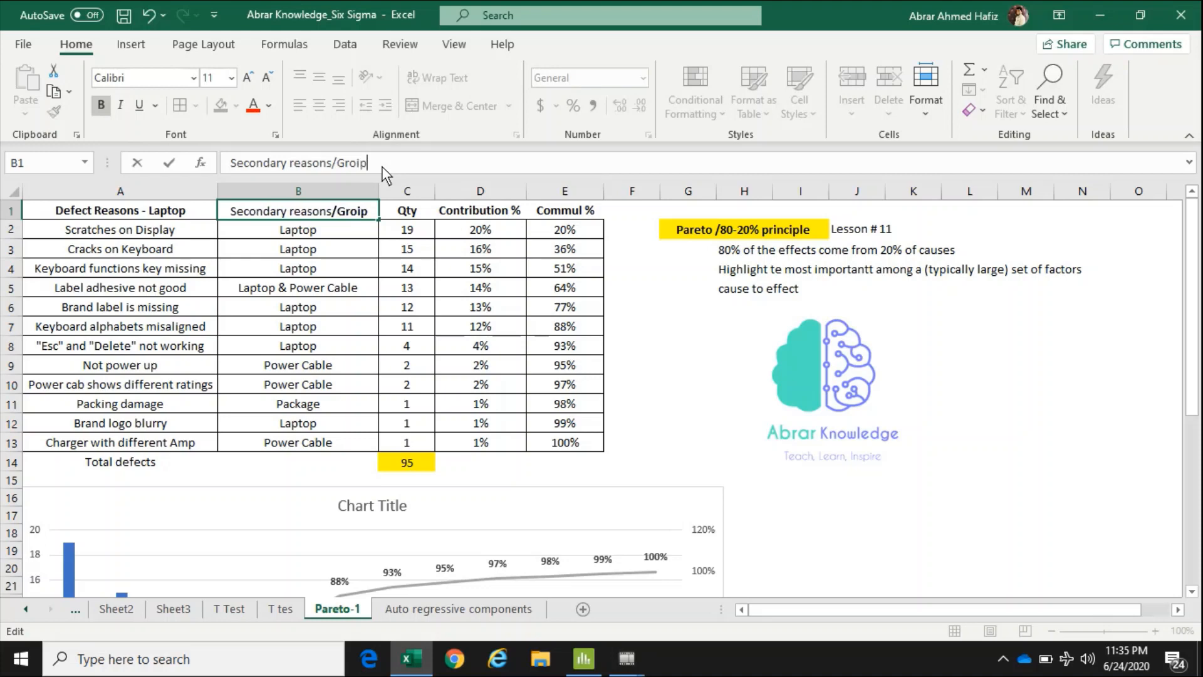
pyautogui.write('up')
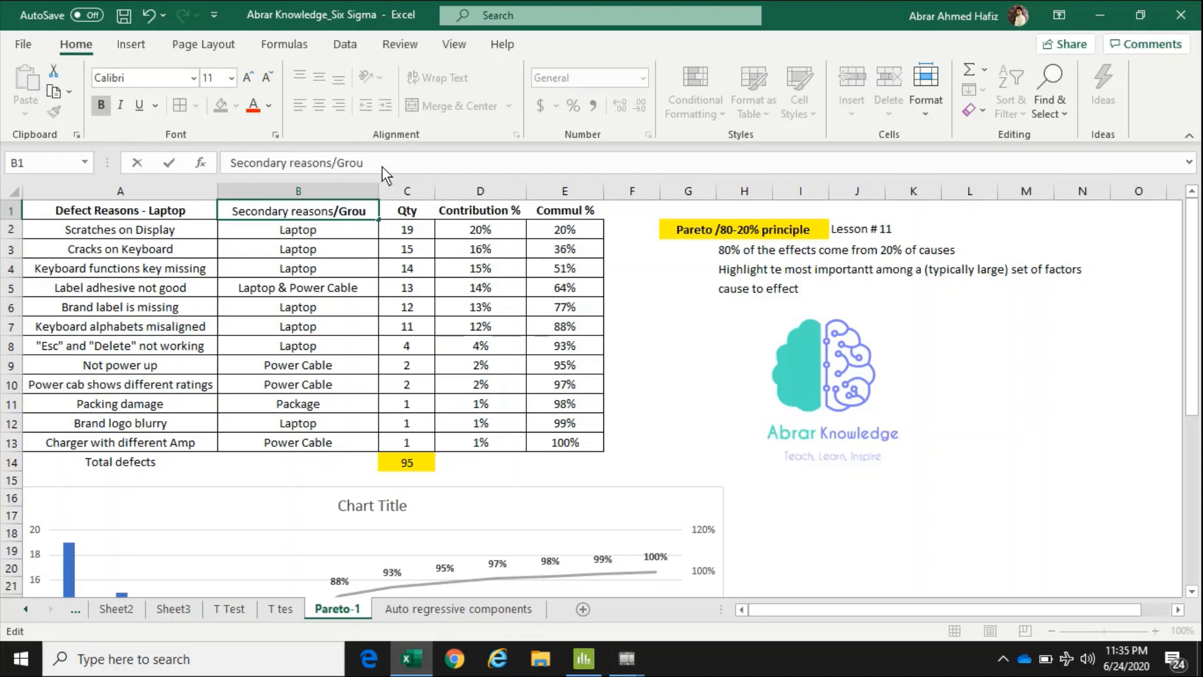
pyautogui.press('Return')
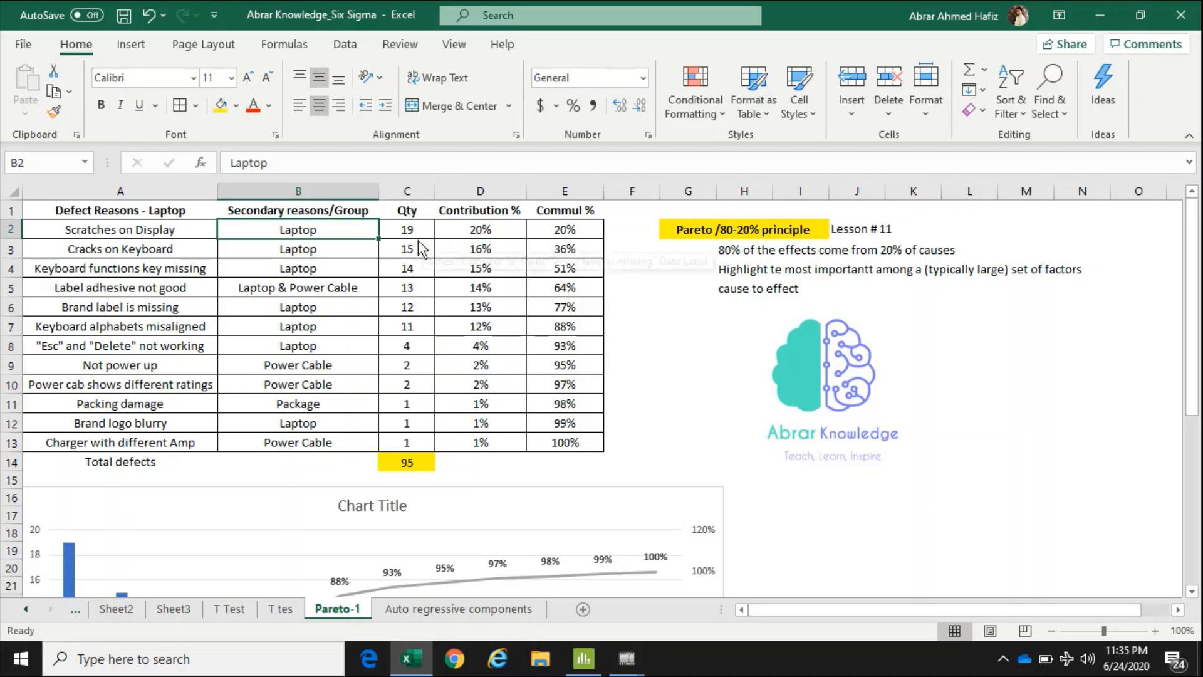
# - Review the defect quantities in C2:C13, comparing the first and last entries of the Qty column
pyautogui.moveTo(407, 231); pyautogui.dragTo(406, 440)
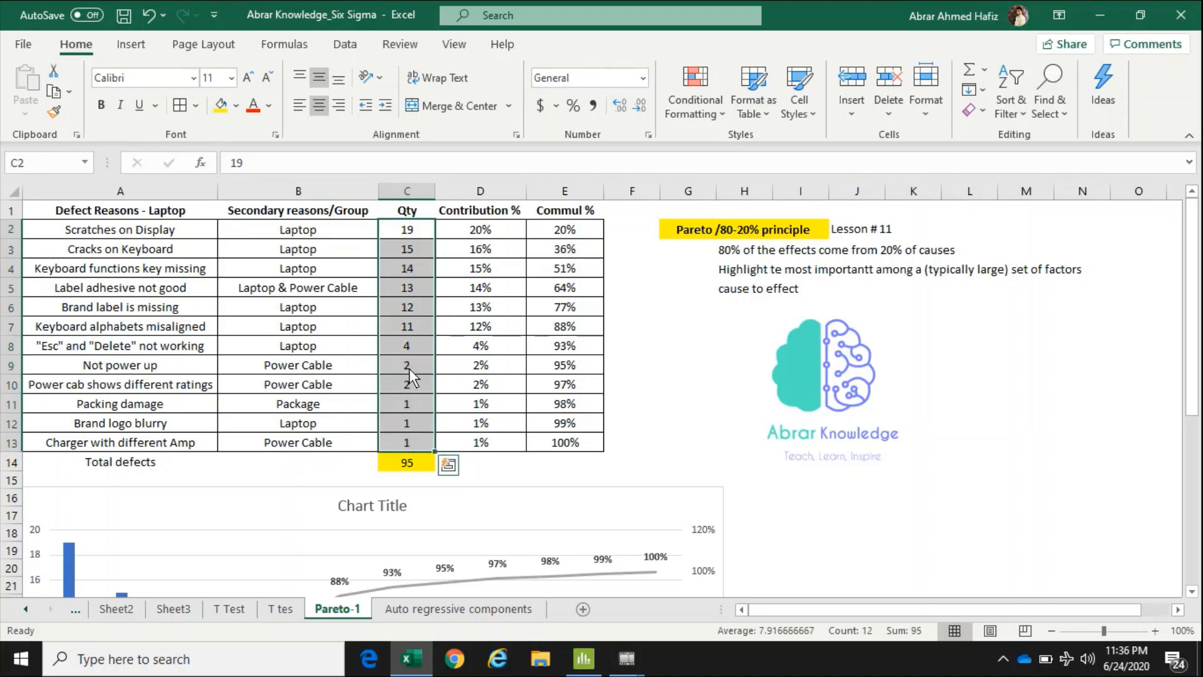
pyautogui.click(409, 236)
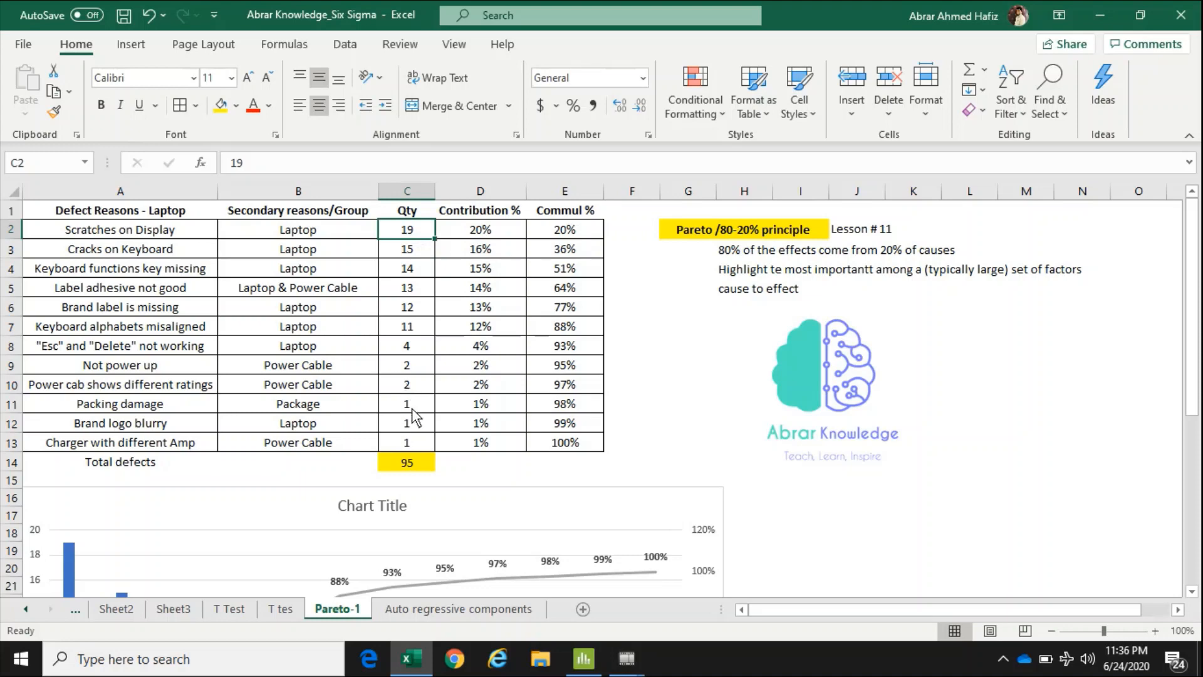
pyautogui.click(420, 442)
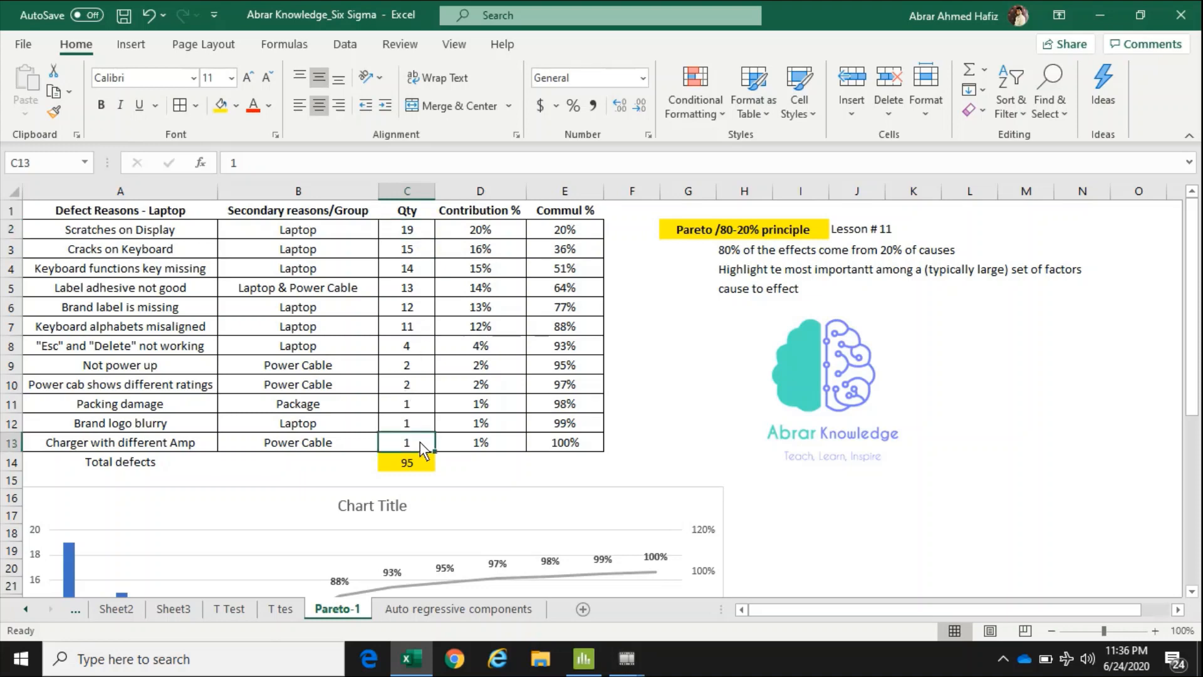
pyautogui.click(422, 234)
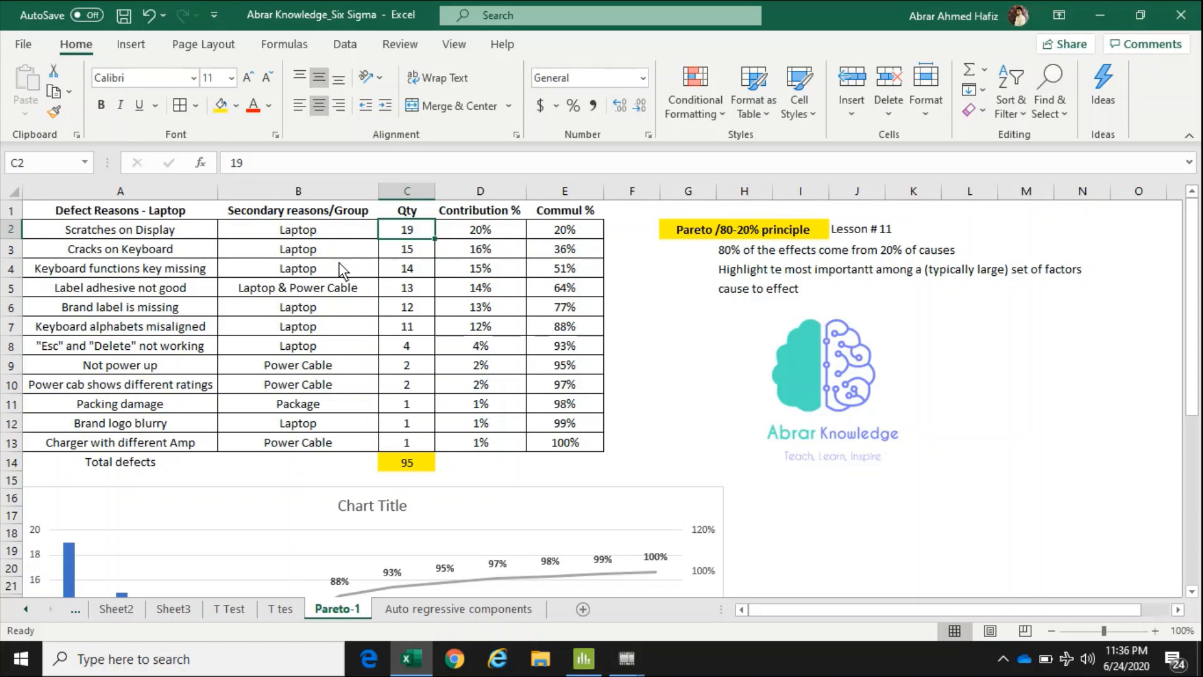
pyautogui.click(417, 445)
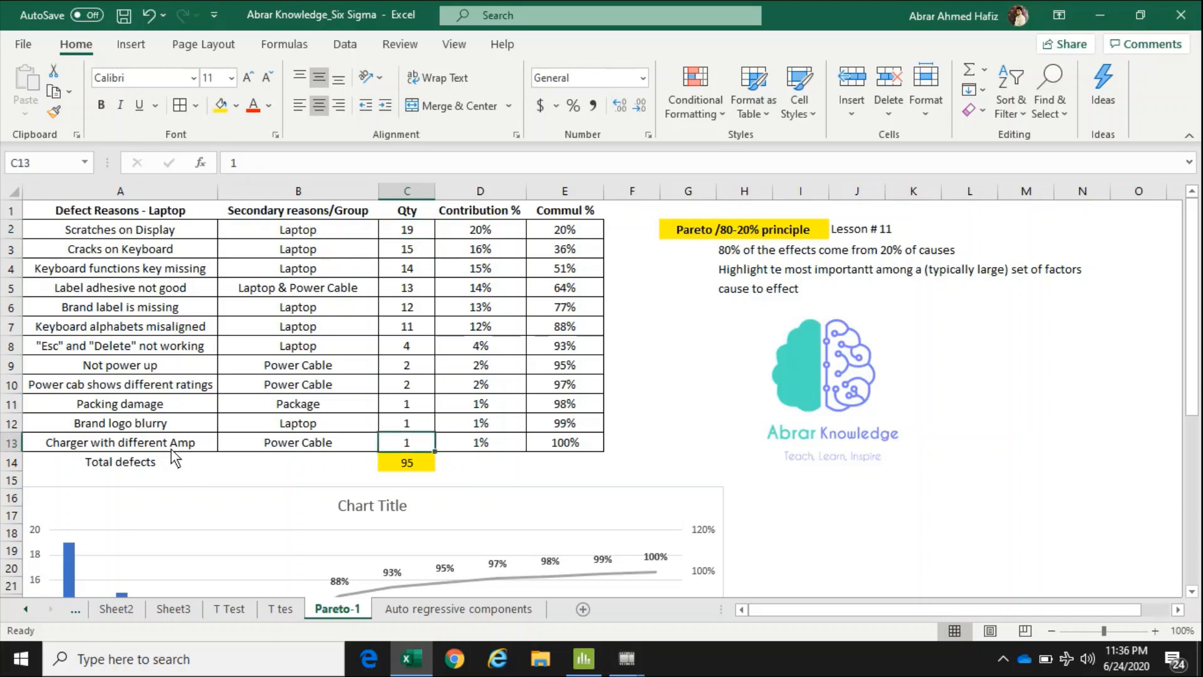
# - Clear the existing Contribution % and Commul % values in D2:E13
pyautogui.click(481, 234)
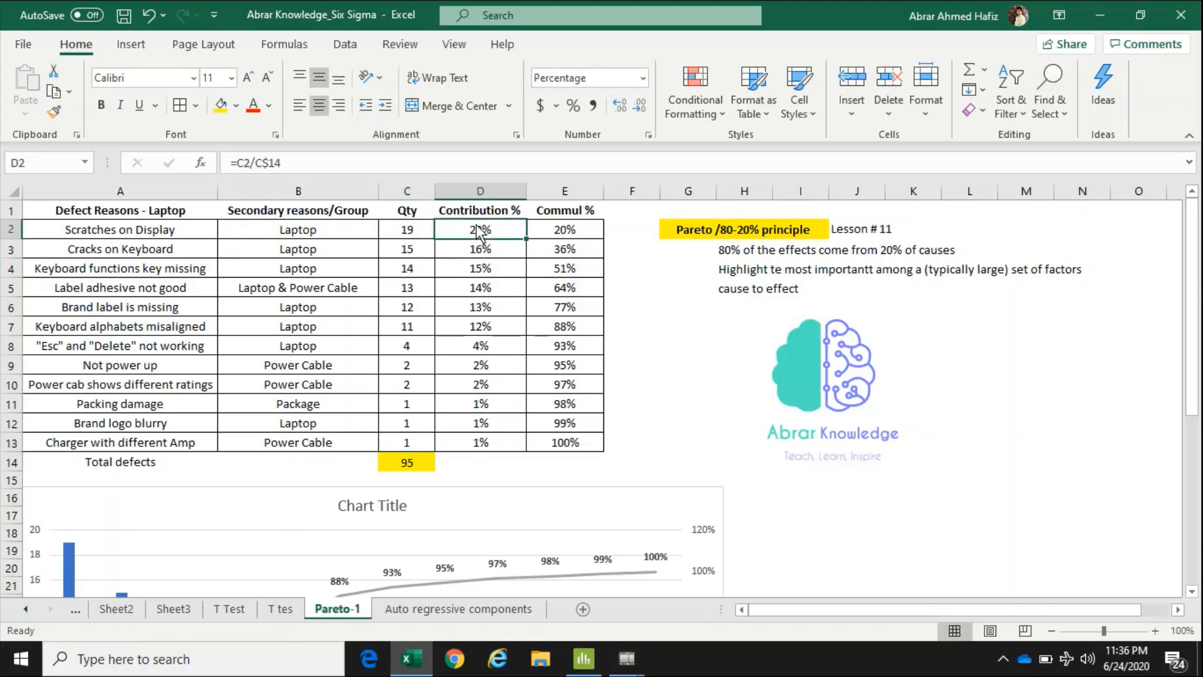
pyautogui.moveTo(480, 233); pyautogui.dragTo(576, 441)
pyautogui.press('Delete')
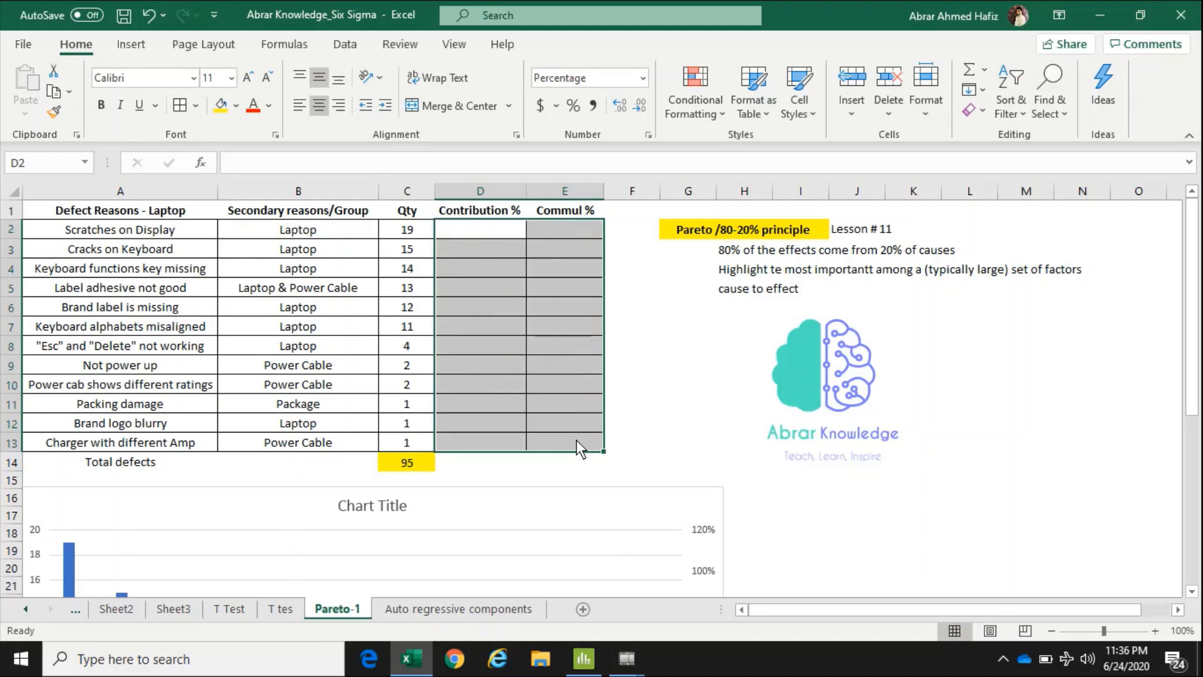
# - Calculate the first defect's contribution in D2 with =C2/C$14, keeping the row of the total defects cell fixed
pyautogui.click(469, 236)
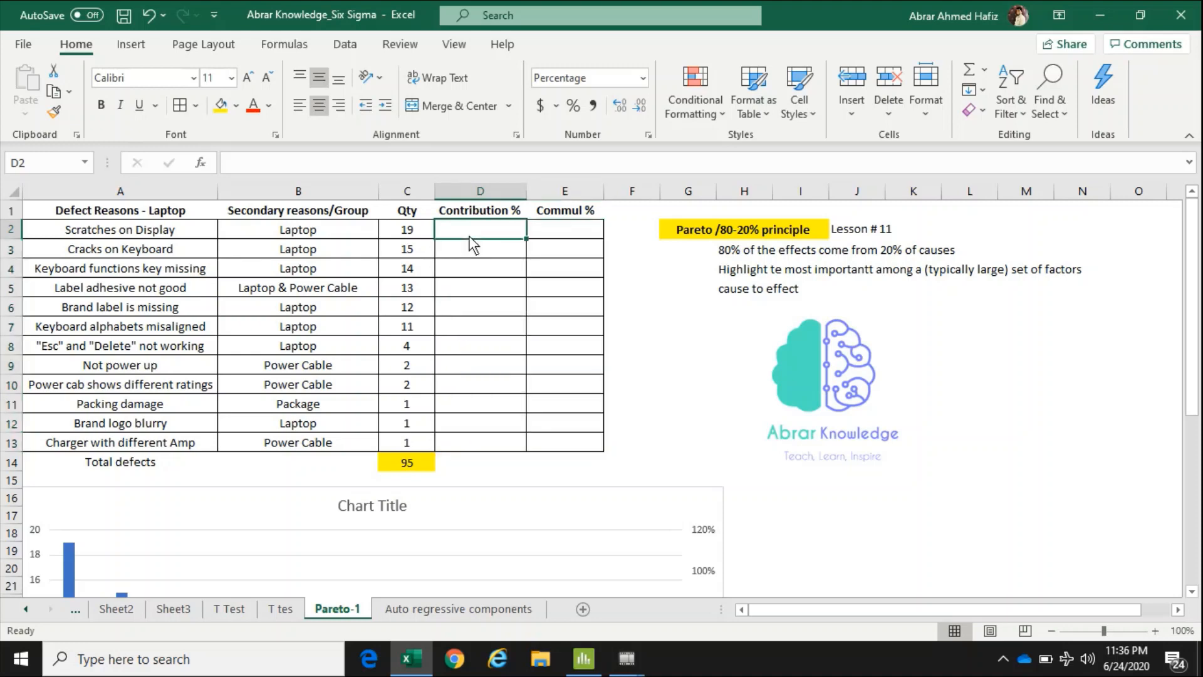
pyautogui.write('=')
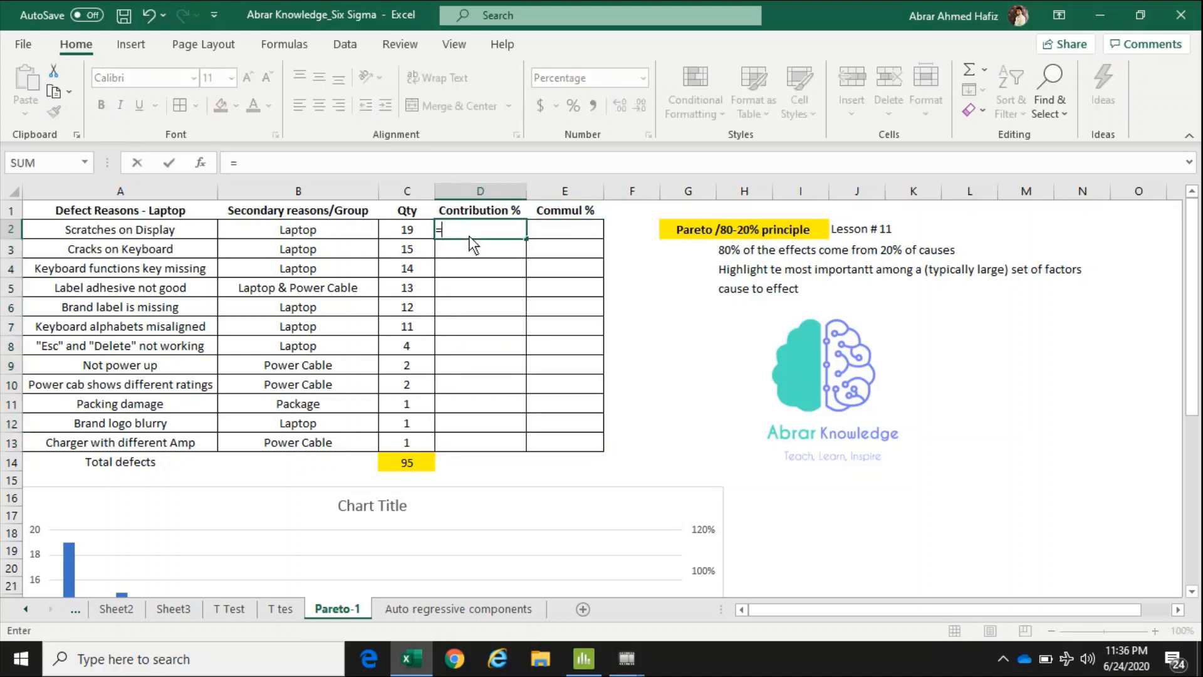
pyautogui.click(405, 234)
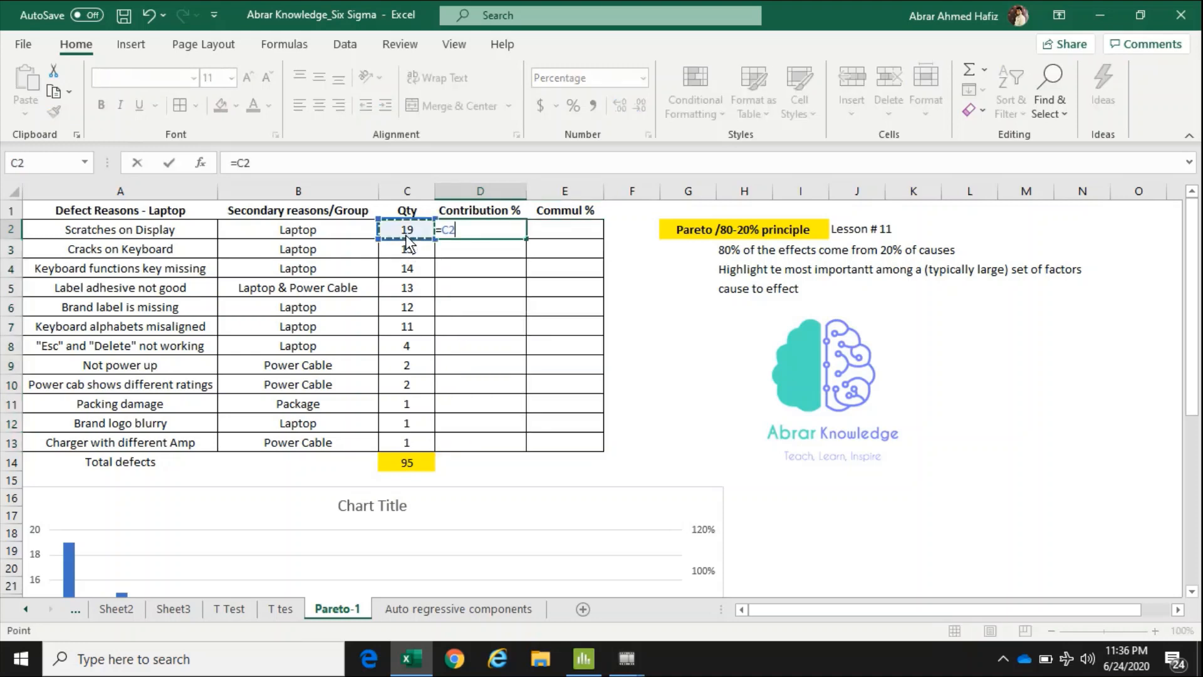
pyautogui.write('/')
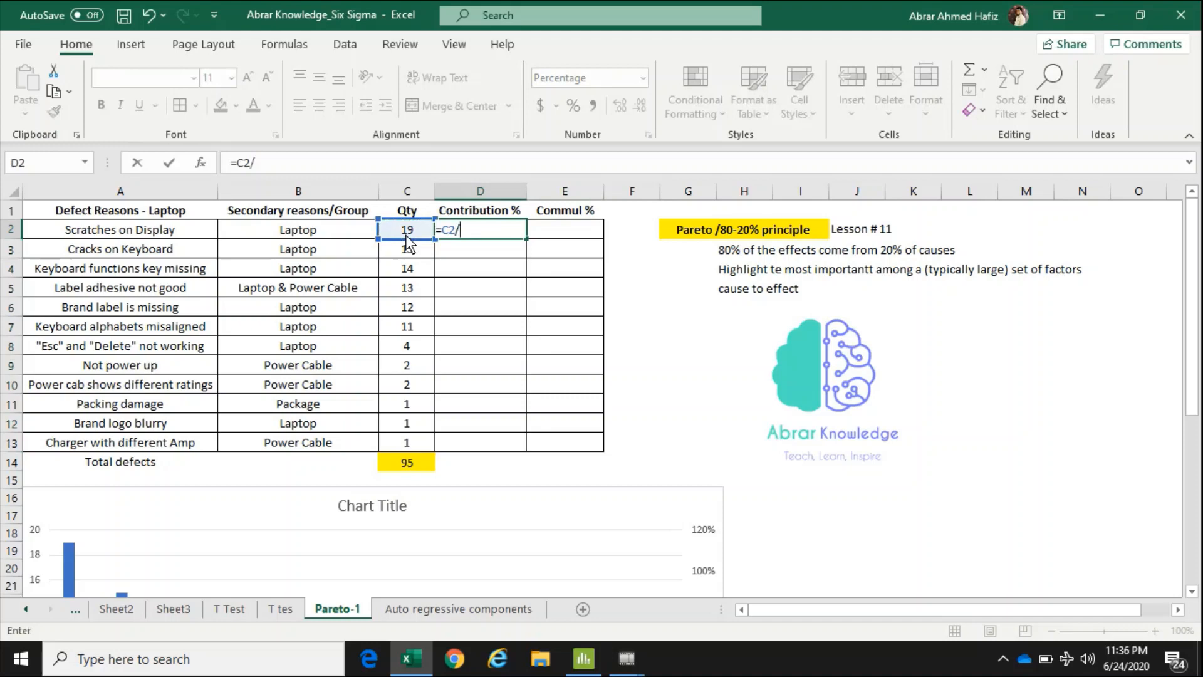
pyautogui.click(412, 461)
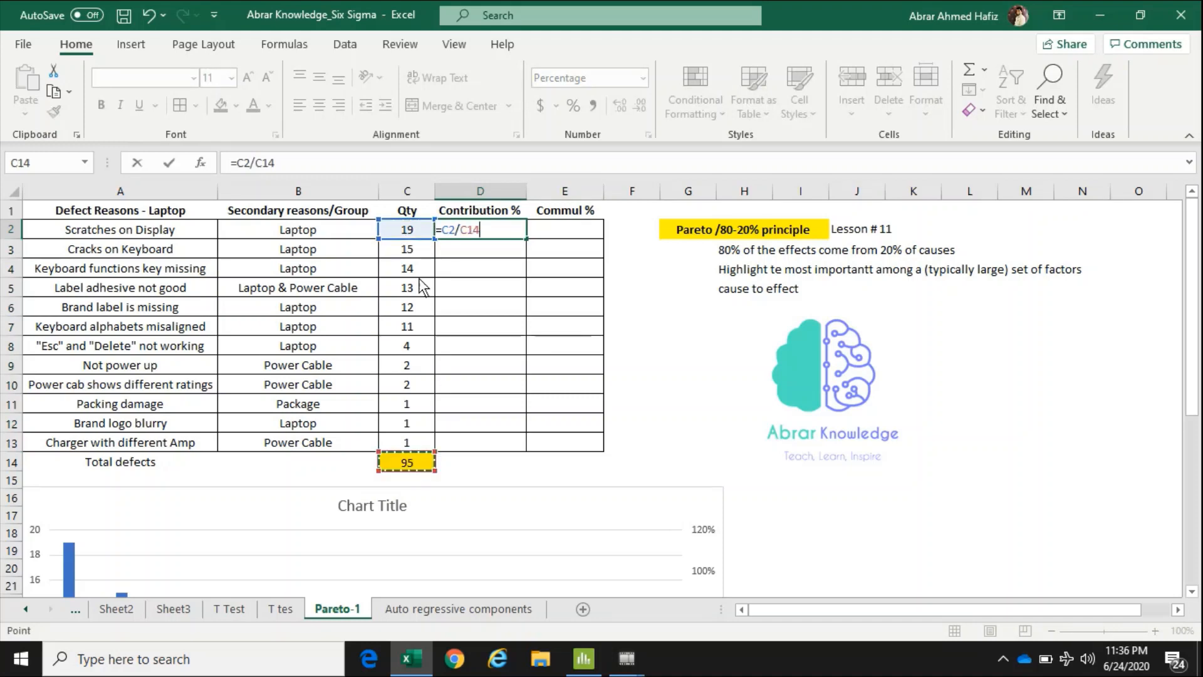
pyautogui.click(469, 230)
pyautogui.press('Return')
pyautogui.click(496, 234)
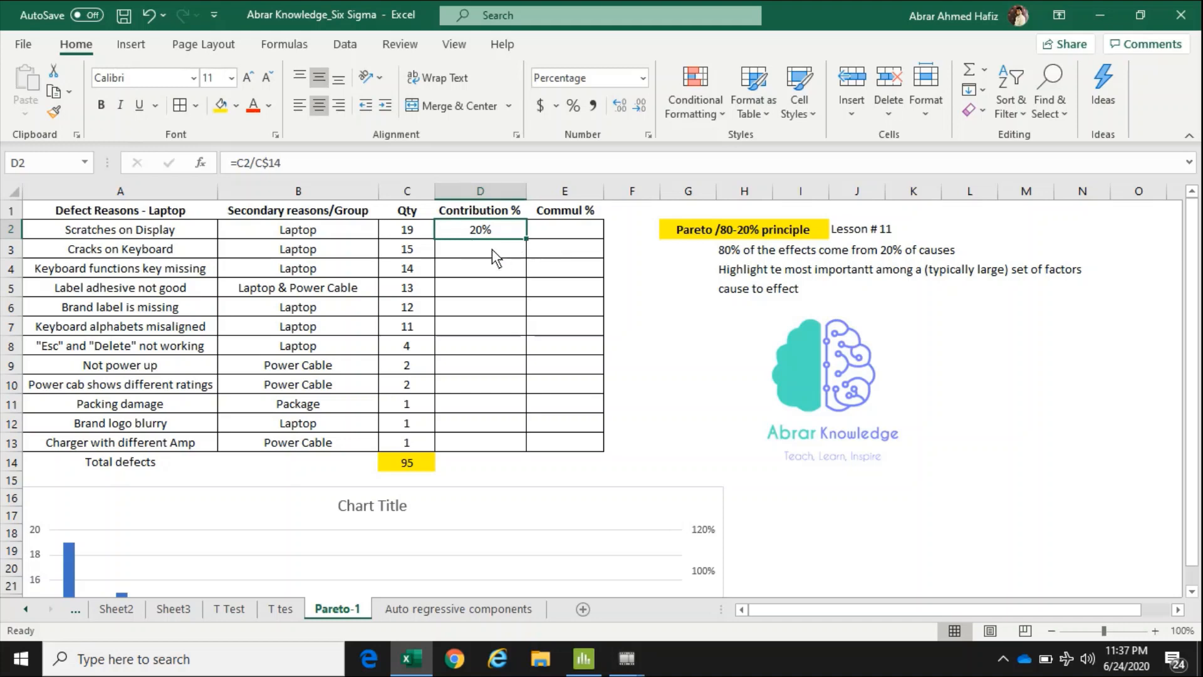
# - Fill the contribution formula from D2 down to D13 for all remaining defect reasons
pyautogui.moveTo(496, 256); pyautogui.dragTo(493, 291)
pyautogui.click(495, 233)
pyautogui.moveTo(526, 240); pyautogui.dragTo(513, 445)
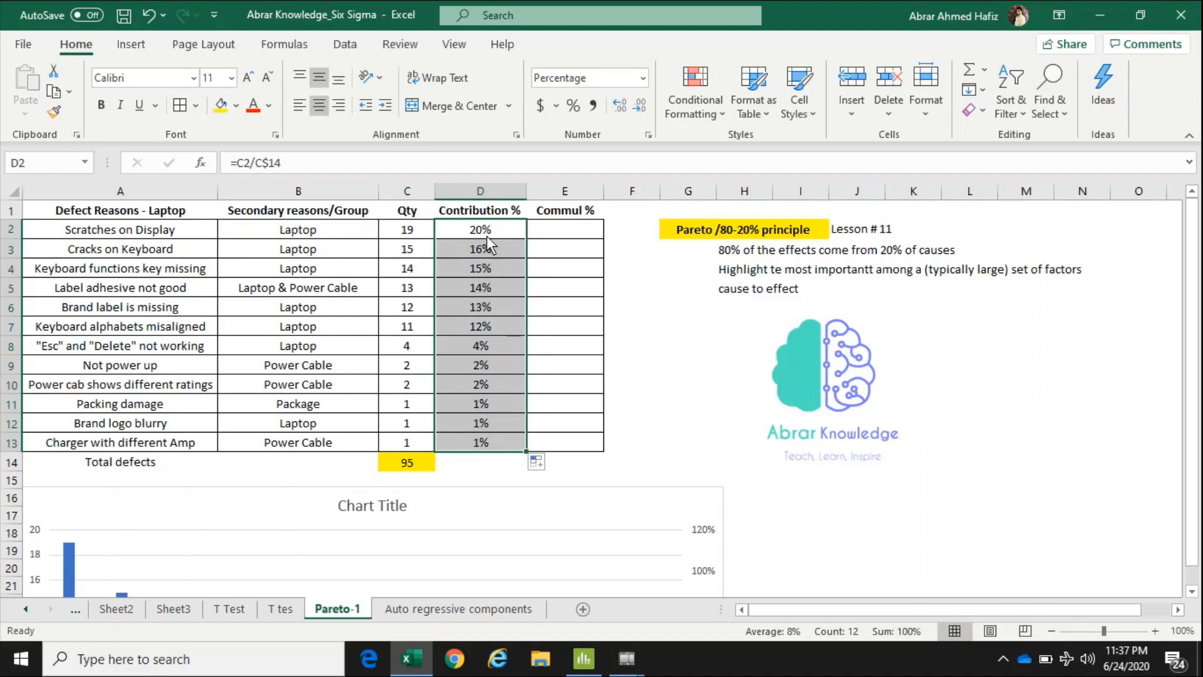
pyautogui.moveTo(489, 249); pyautogui.dragTo(494, 437)
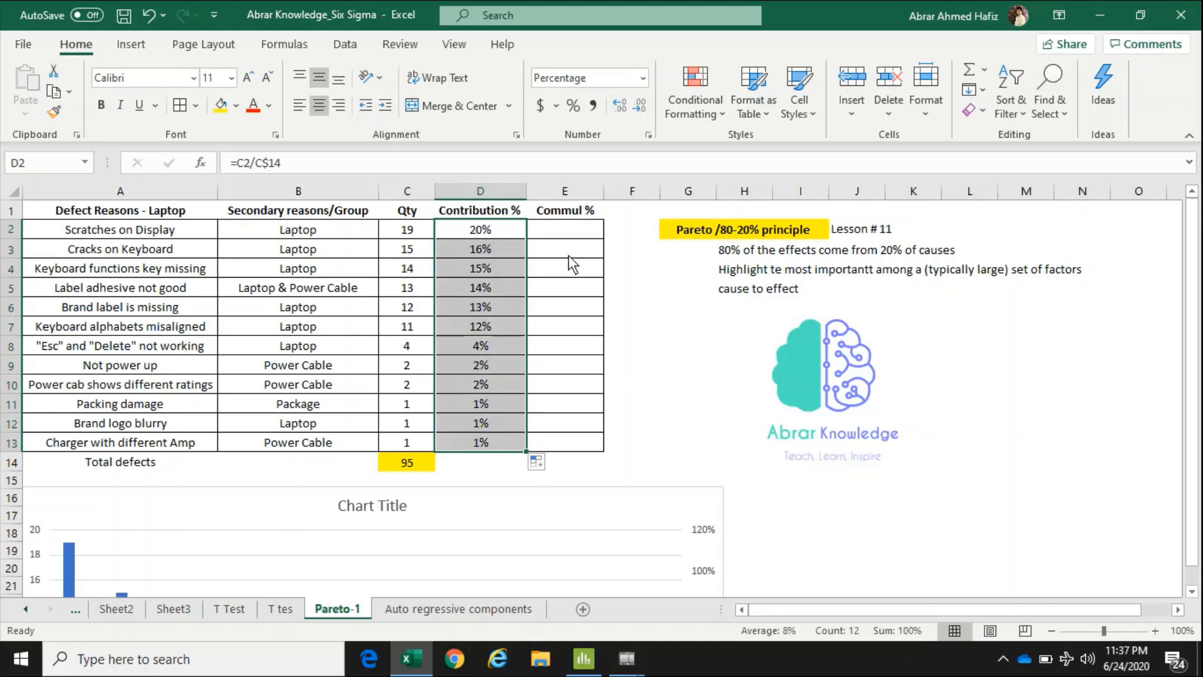
# - Start the cumulative percentage in E2 with the formula =D2
pyautogui.click(564, 232)
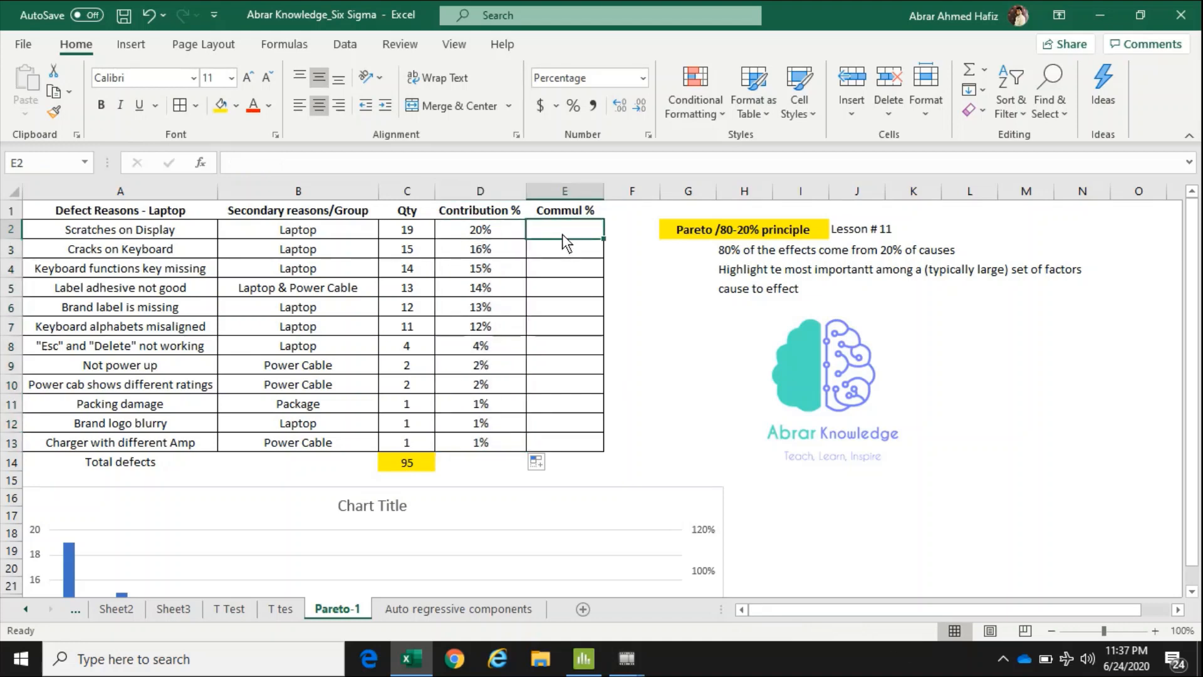
pyautogui.write('=')
pyautogui.click(488, 233)
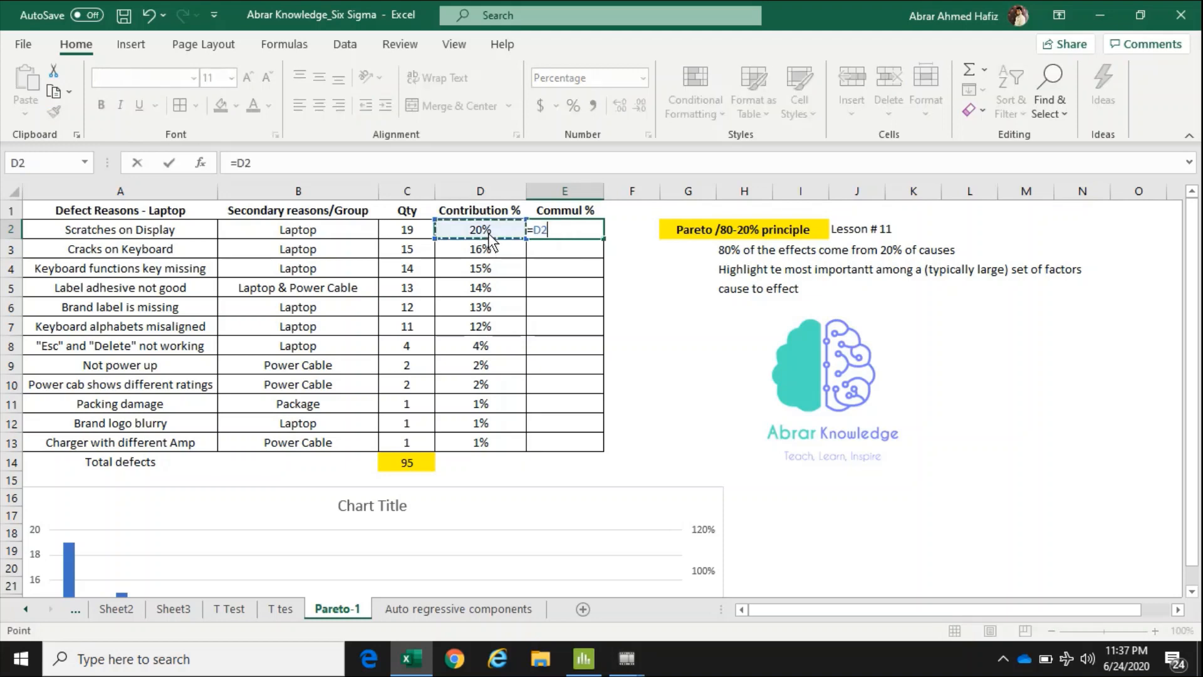
pyautogui.press('Return')
# - Enter the running cumulative formula =D3+E2 in E3 and fill it down to E13
pyautogui.write('=')
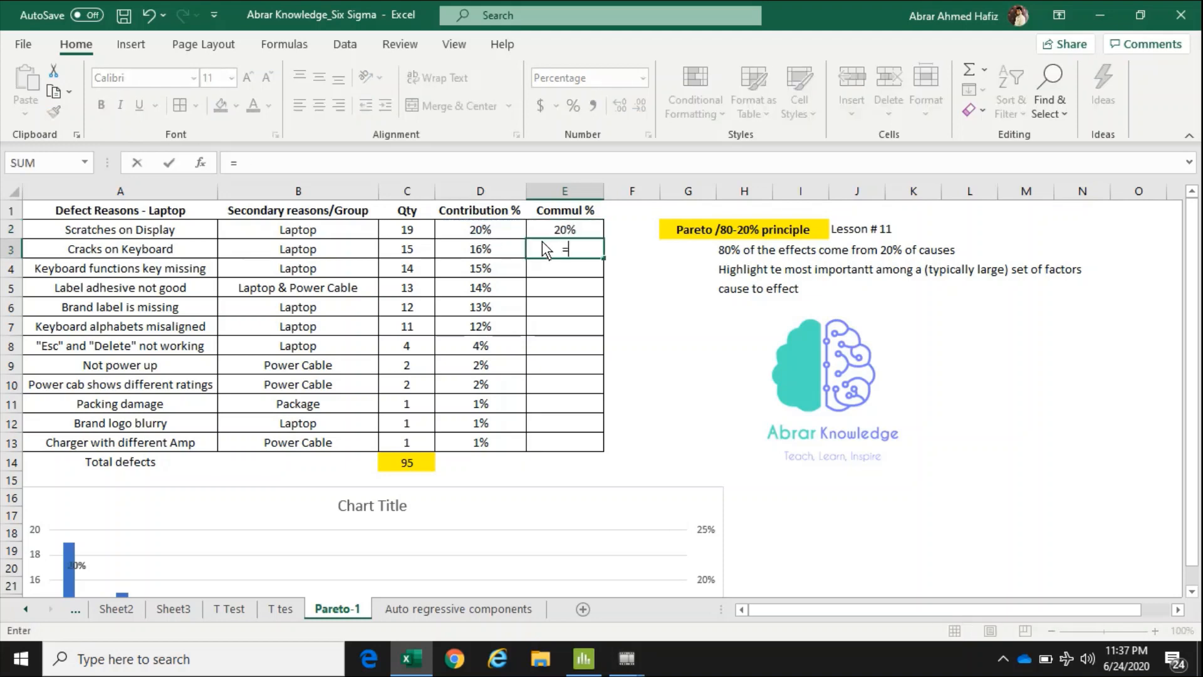
pyautogui.click(495, 251)
pyautogui.write('+')
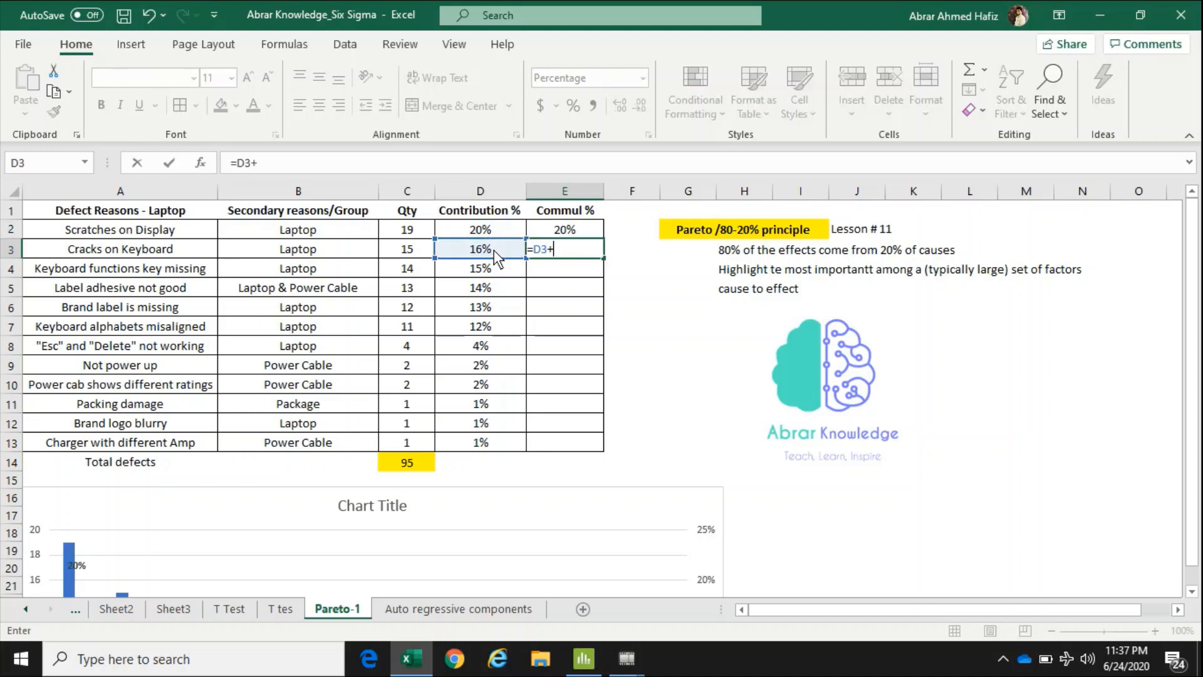
pyautogui.click(581, 229)
pyautogui.press('Return')
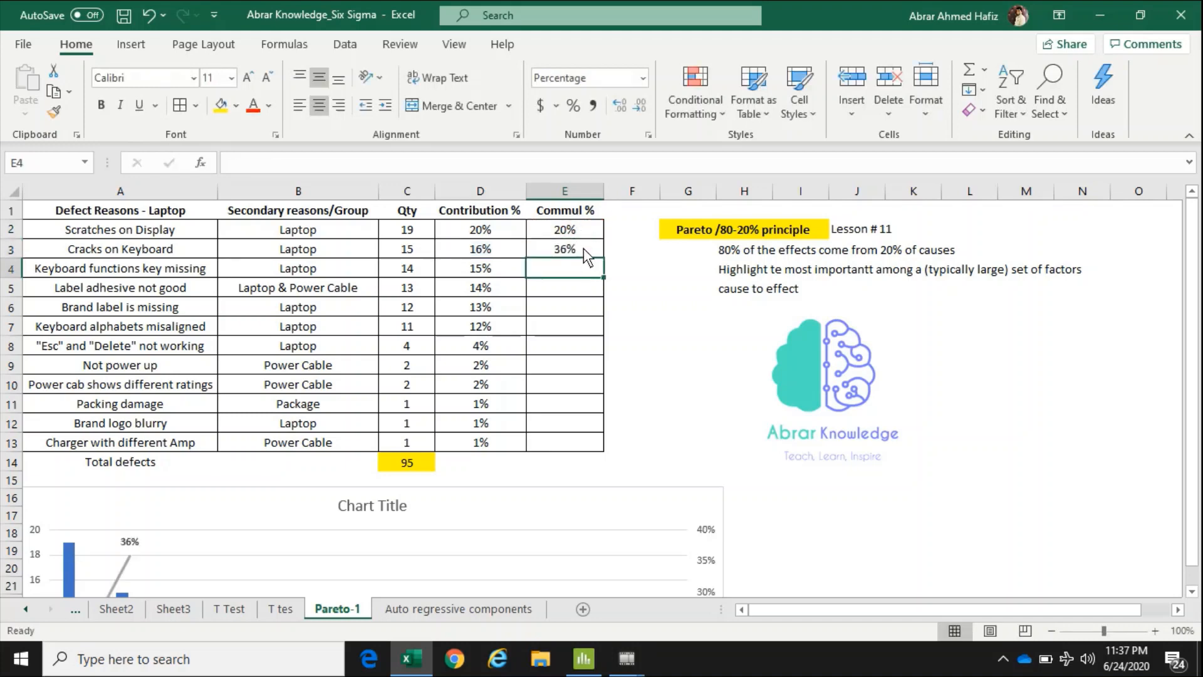
pyautogui.click(584, 248)
pyautogui.moveTo(603, 258); pyautogui.dragTo(607, 447)
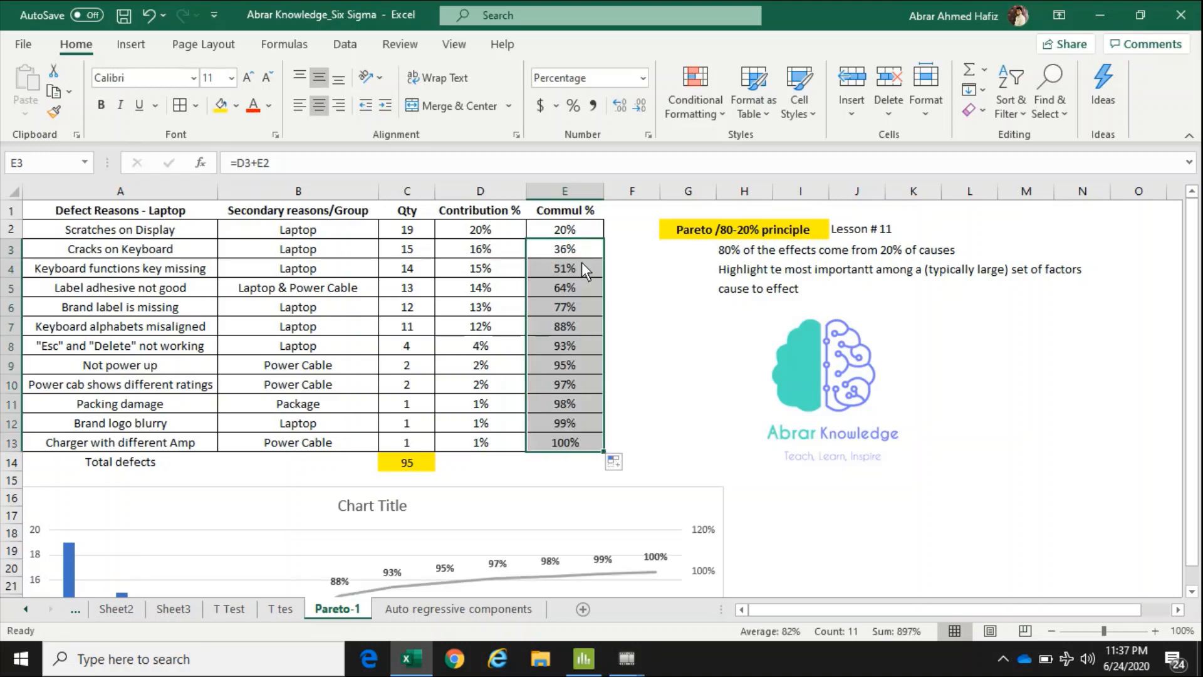
# - Delete the existing chart below the defect table
pyautogui.click(405, 489)
pyautogui.press('Delete')
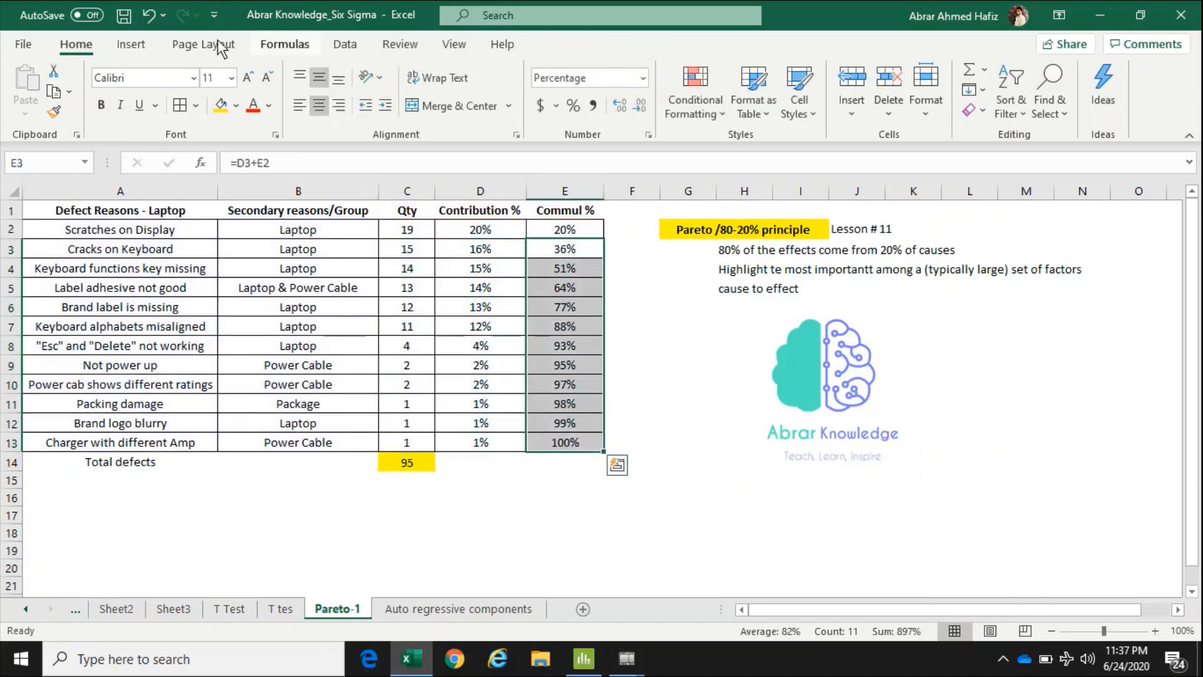
# - Insert the recommended Clustered Column chart with a cumulative line from the table range A1:E13 and enlarge it
pyautogui.moveTo(125, 210); pyautogui.dragTo(569, 440)
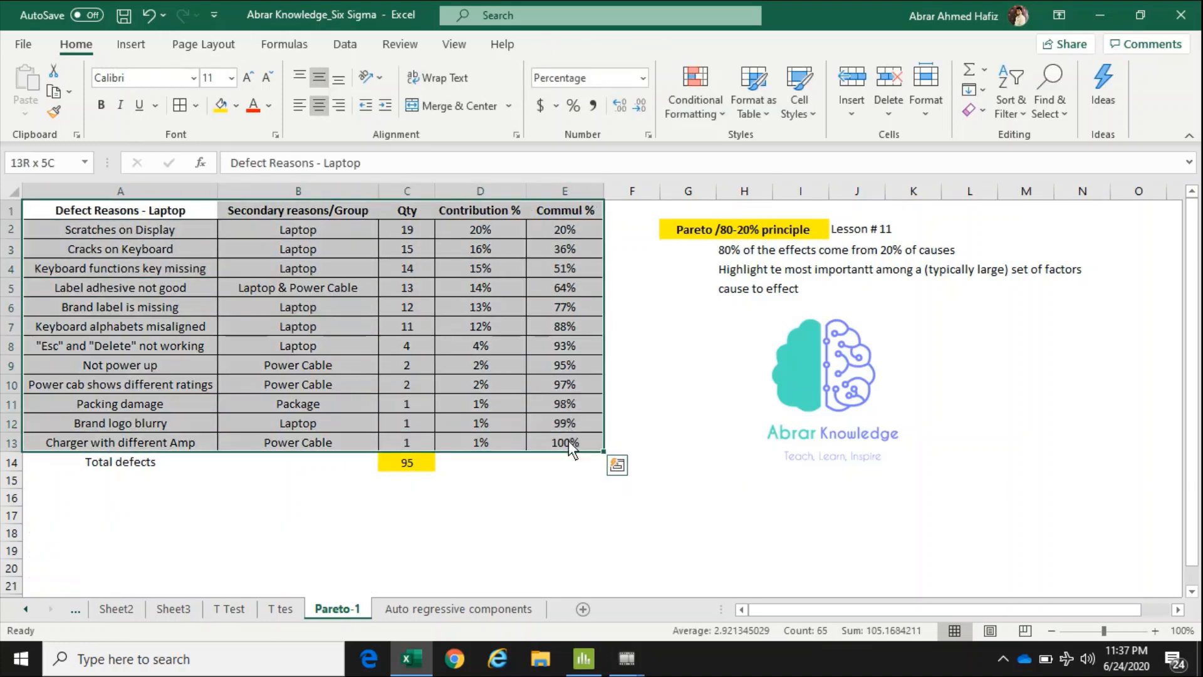
pyautogui.click(133, 42)
pyautogui.click(398, 101)
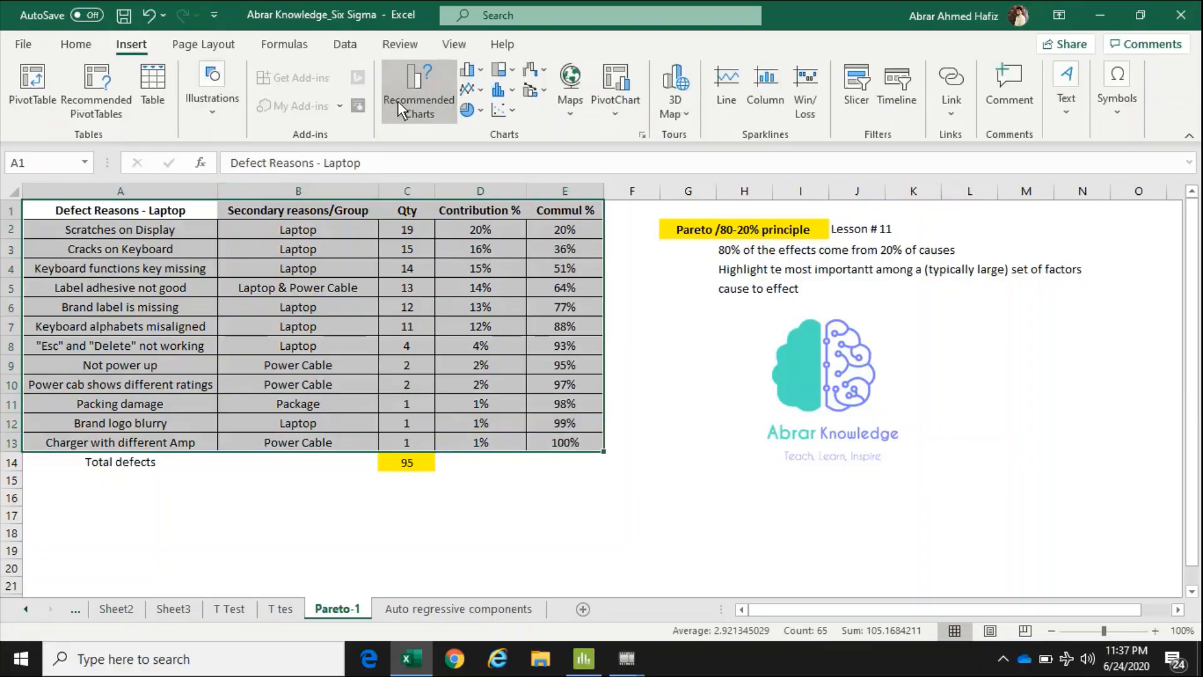
pyautogui.click(426, 273)
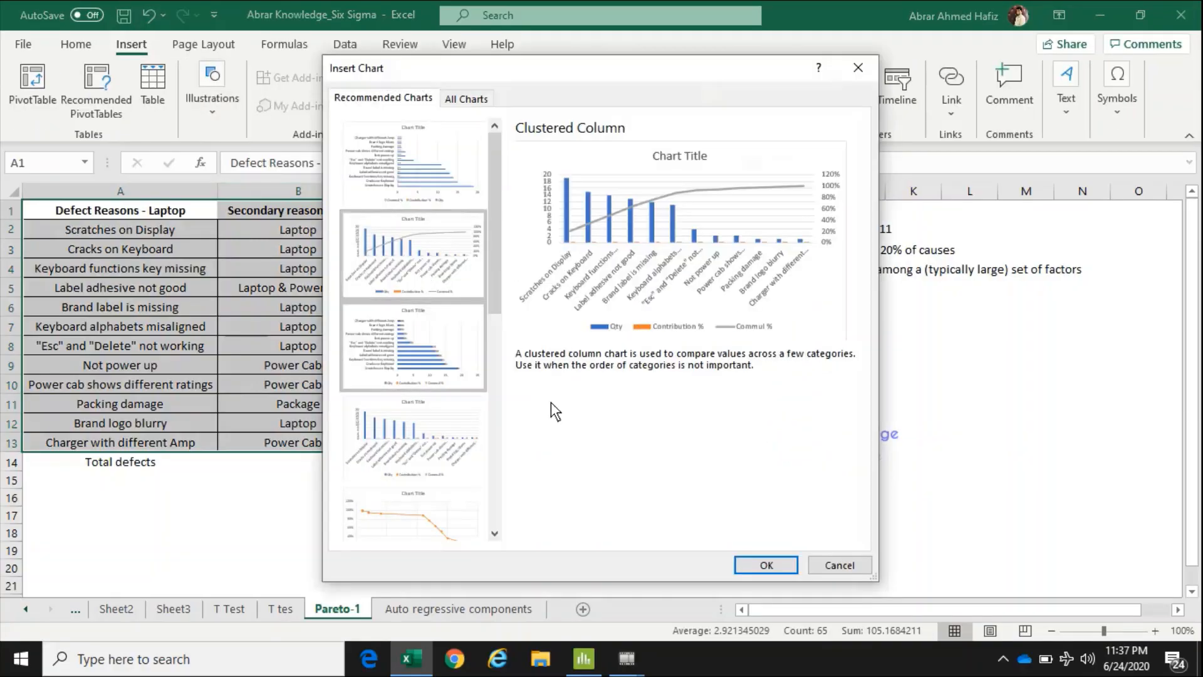
pyautogui.click(757, 567)
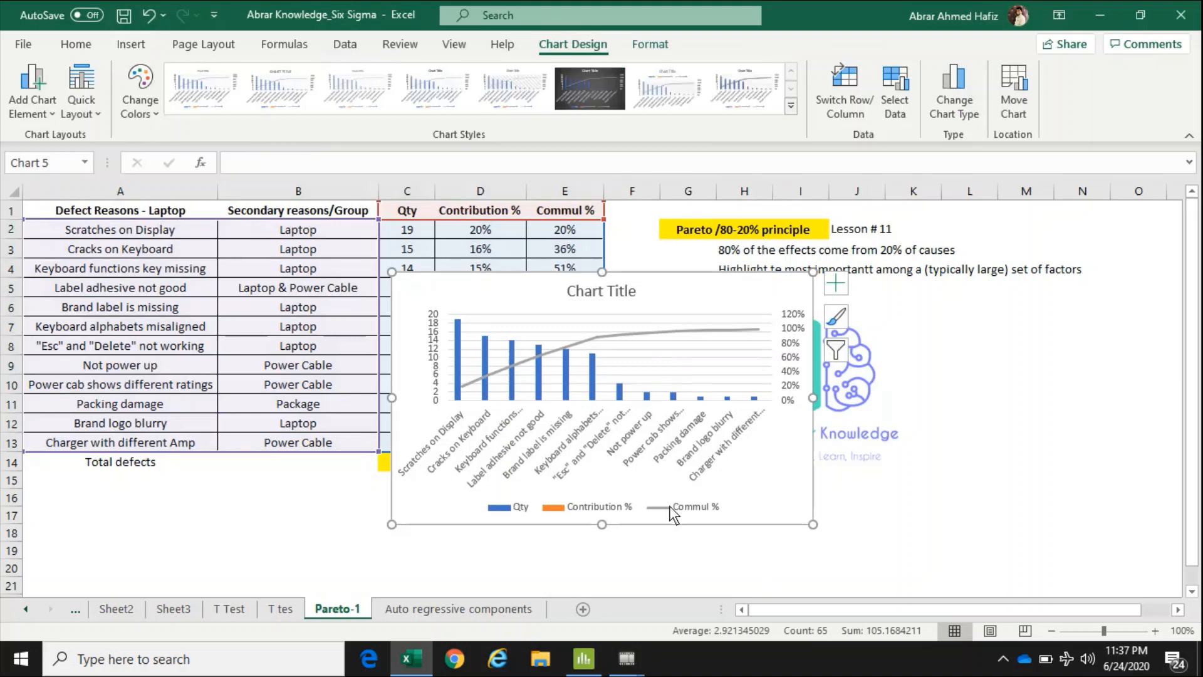
pyautogui.moveTo(813, 523); pyautogui.dragTo(1039, 576)
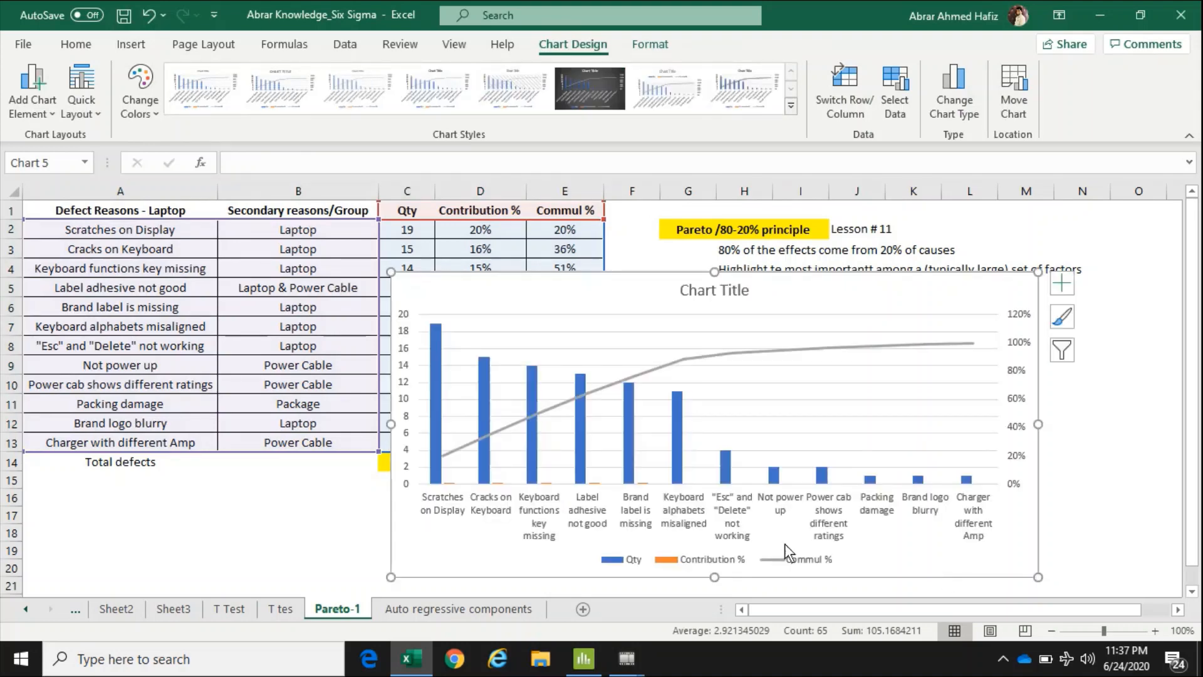
# - Add data labels to the Commul % line in the chart
pyautogui.click(692, 358)
pyautogui.rightClick(693, 359)
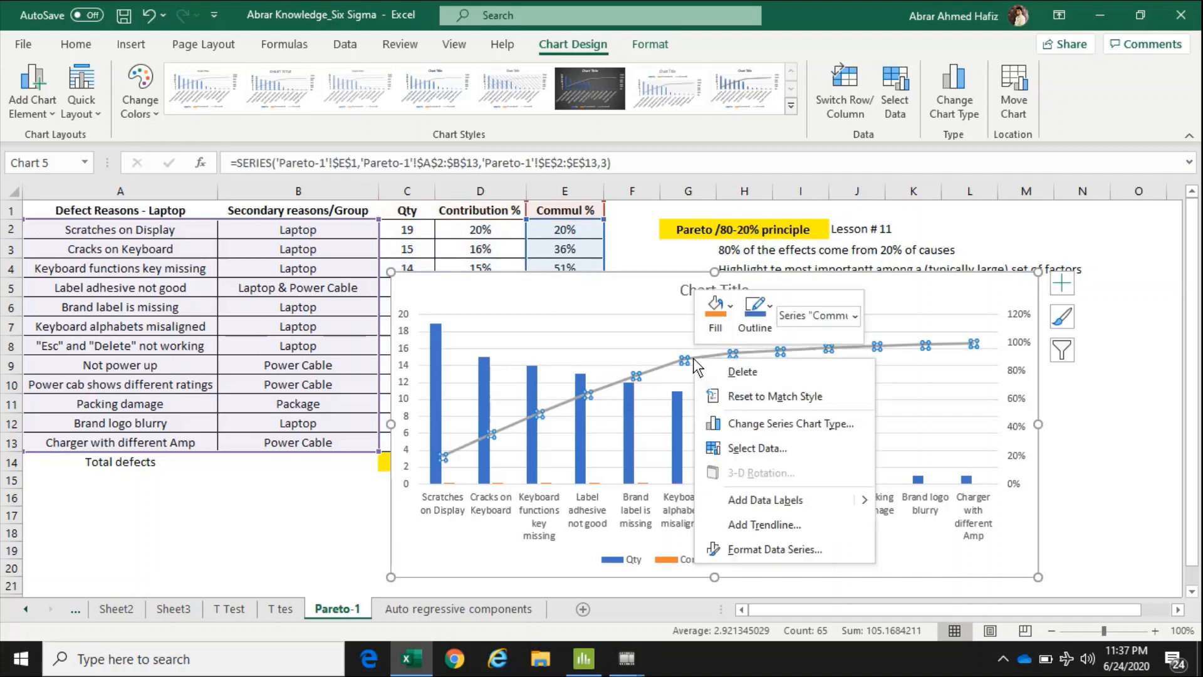
pyautogui.click(776, 500)
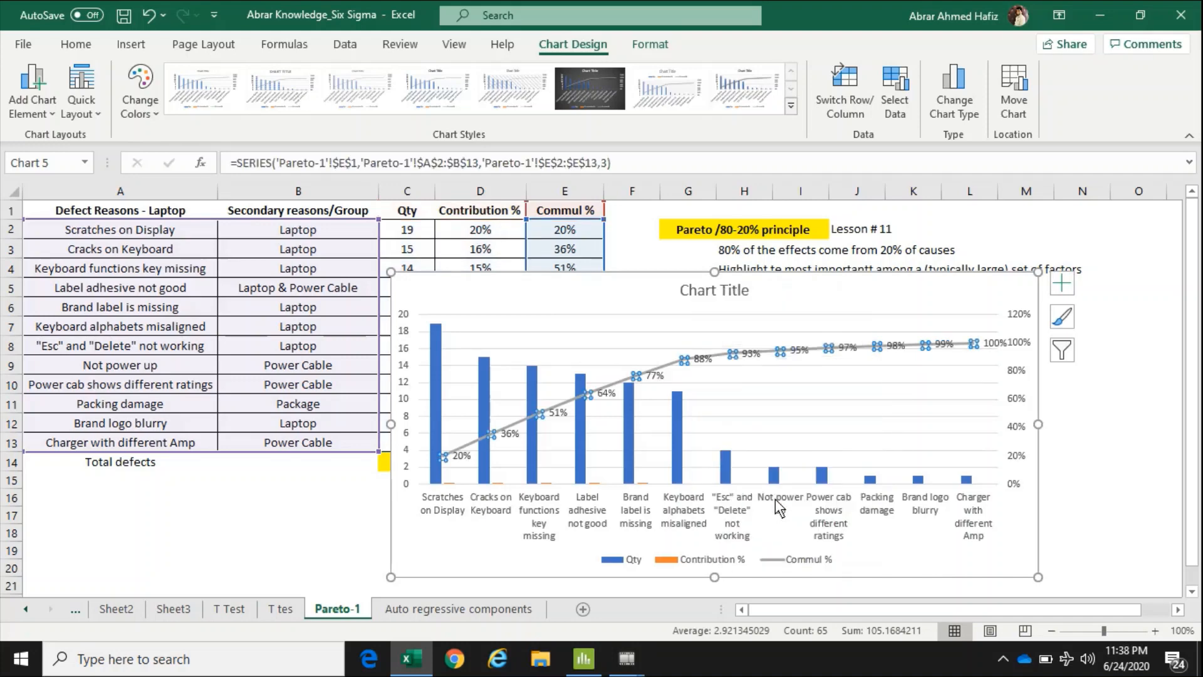
# - Set the Commul % data labels' position to Above and make them bold
pyautogui.click(748, 356)
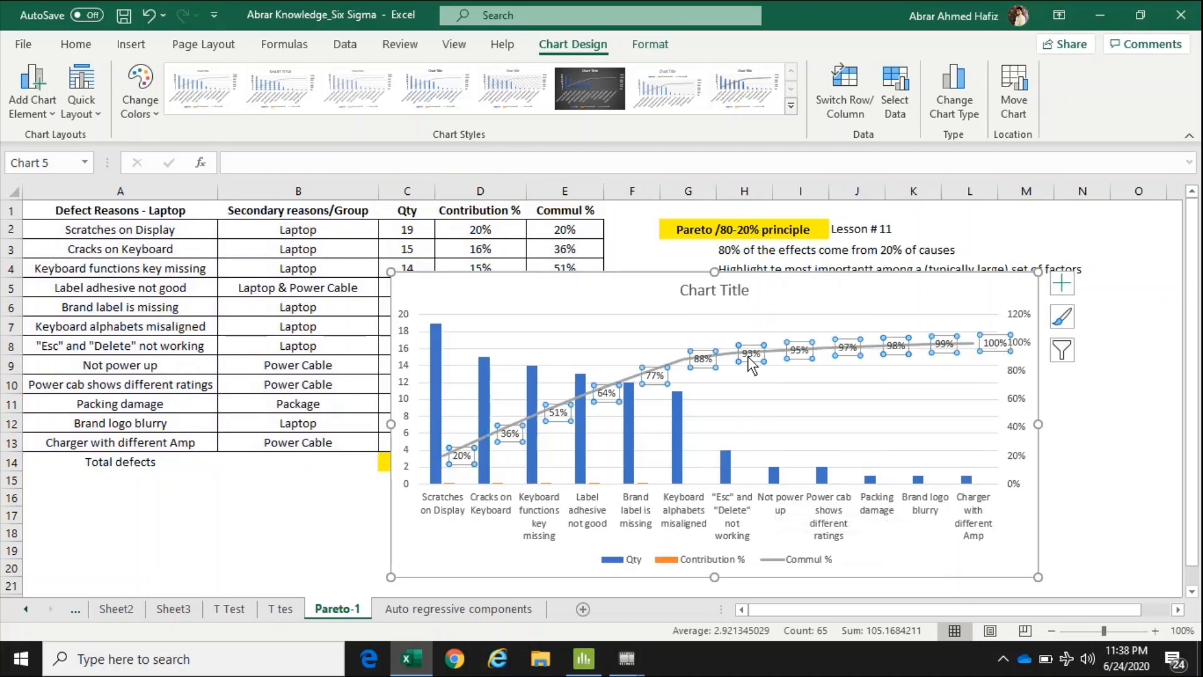
pyautogui.rightClick(747, 356)
pyautogui.click(834, 574)
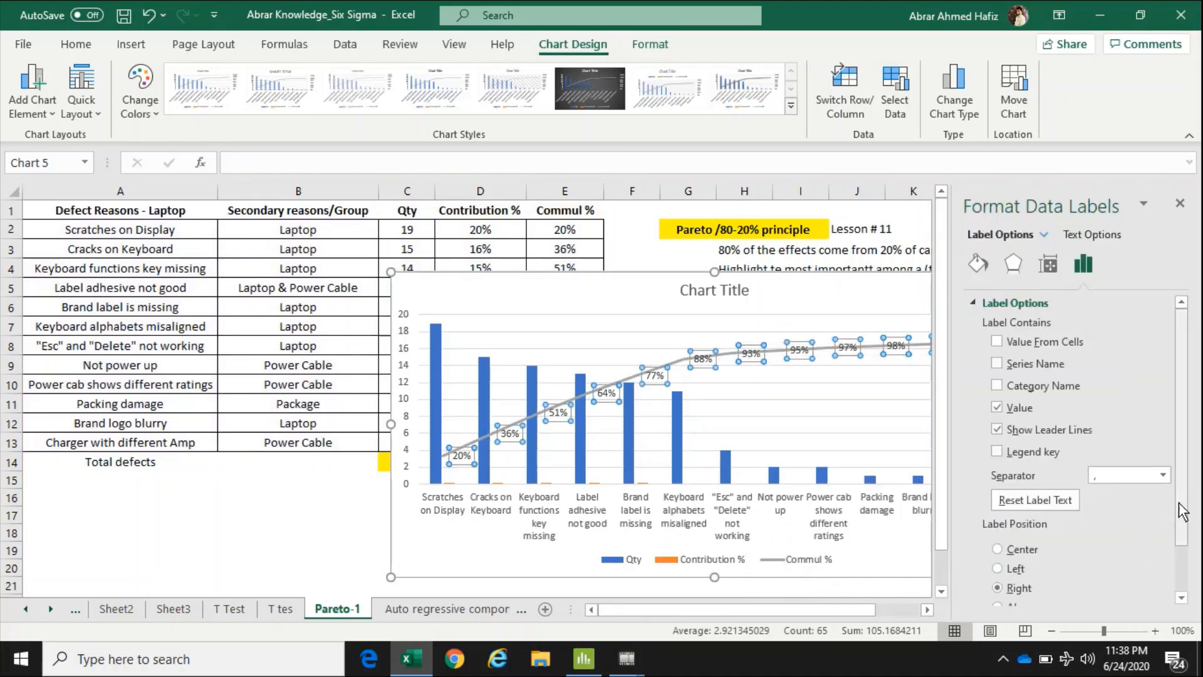
pyautogui.scroll(-2, 1032, 569)
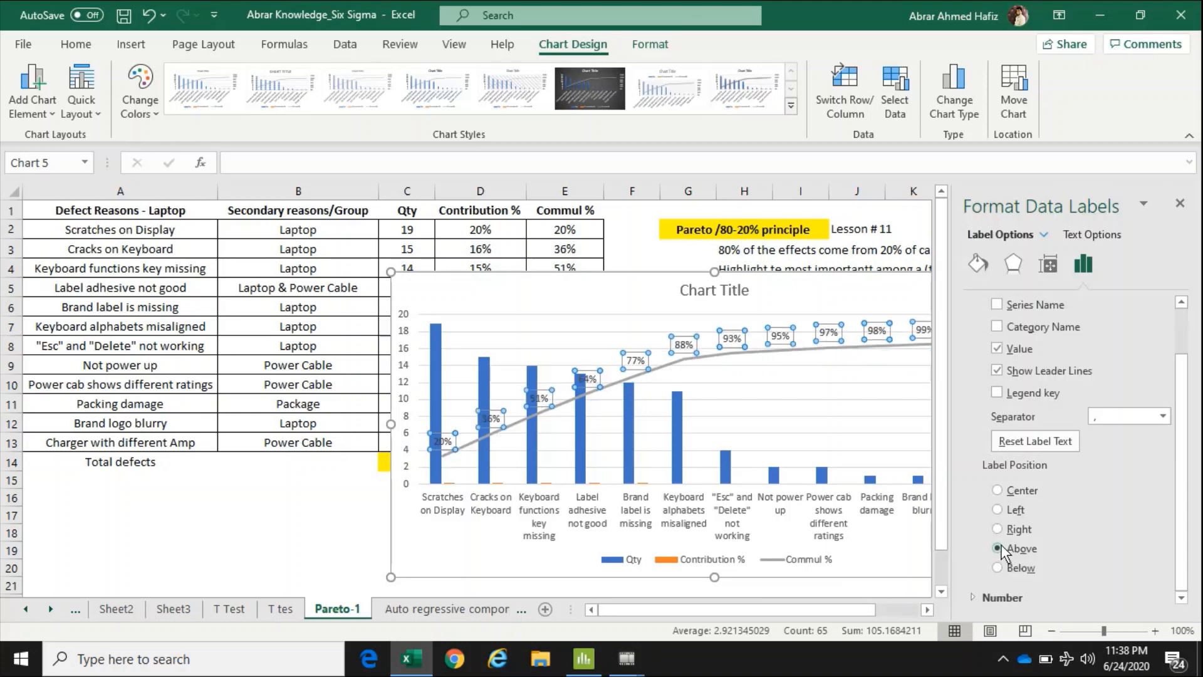
pyautogui.click(79, 45)
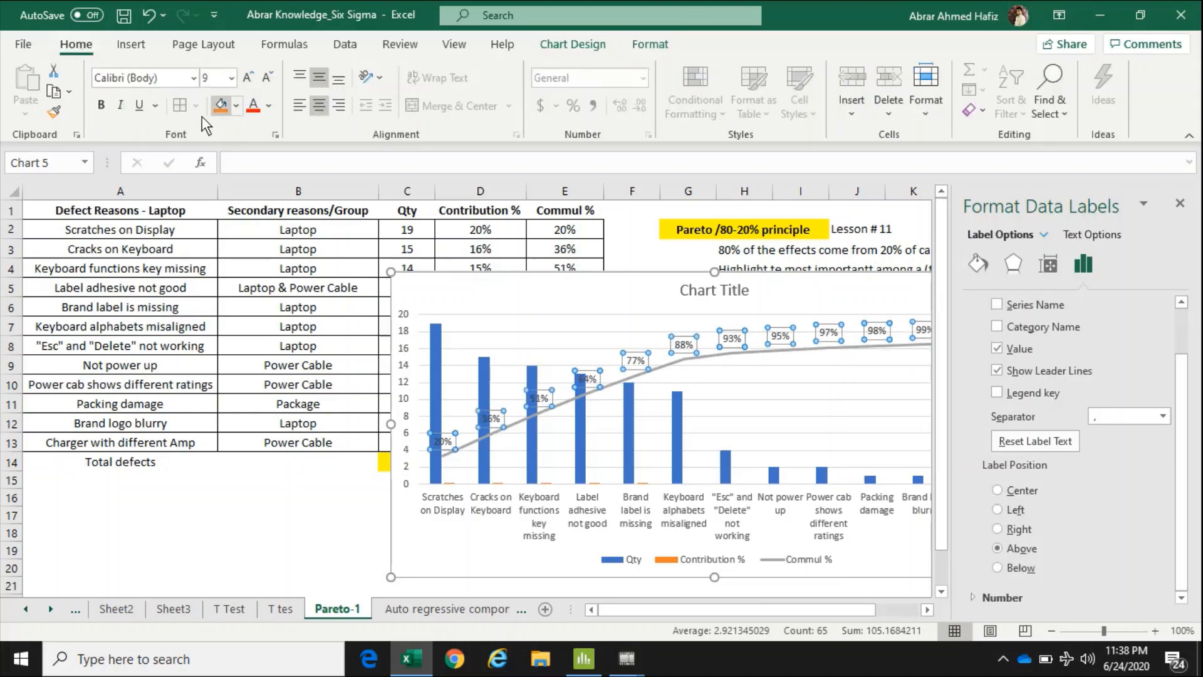
pyautogui.click(110, 106)
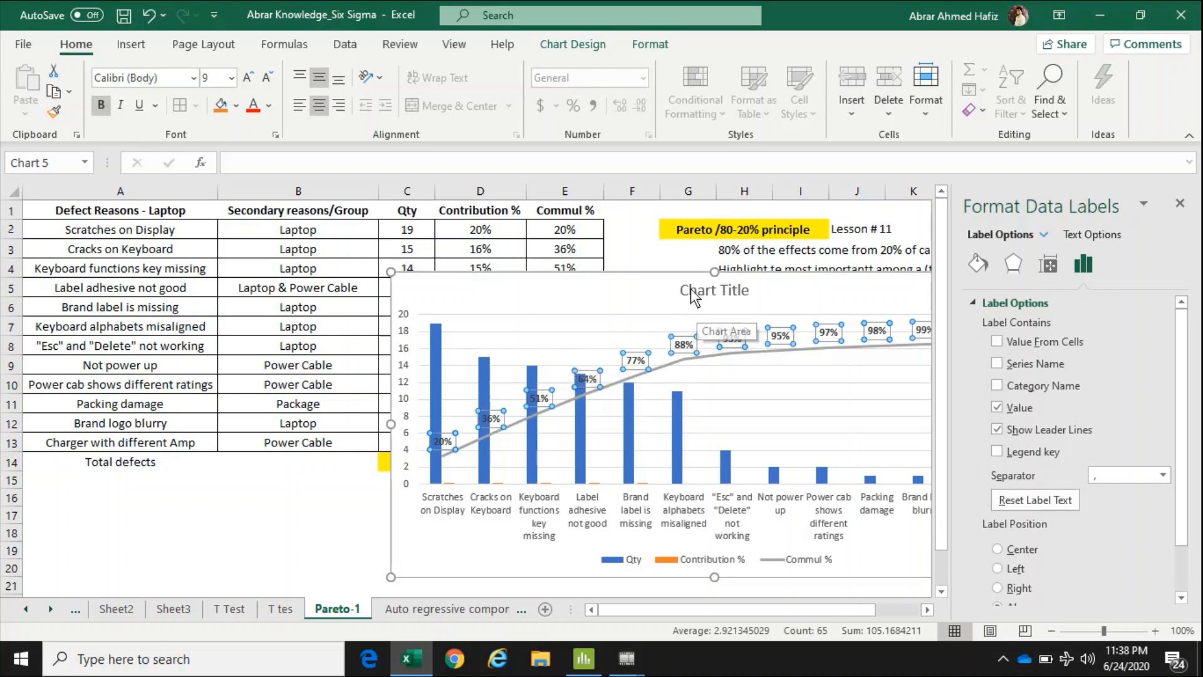
# - Move the chart below the defect table so that it no longer covers the data
pyautogui.moveTo(637, 286); pyautogui.dragTo(325, 507)
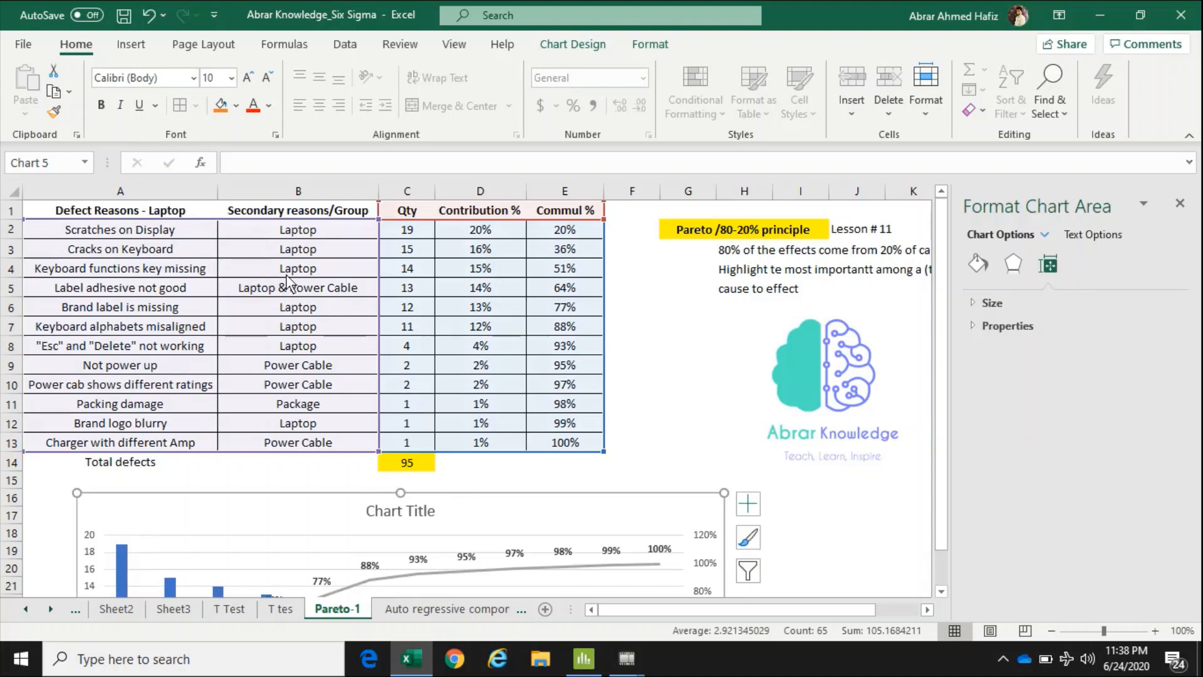
pyautogui.click(501, 212)
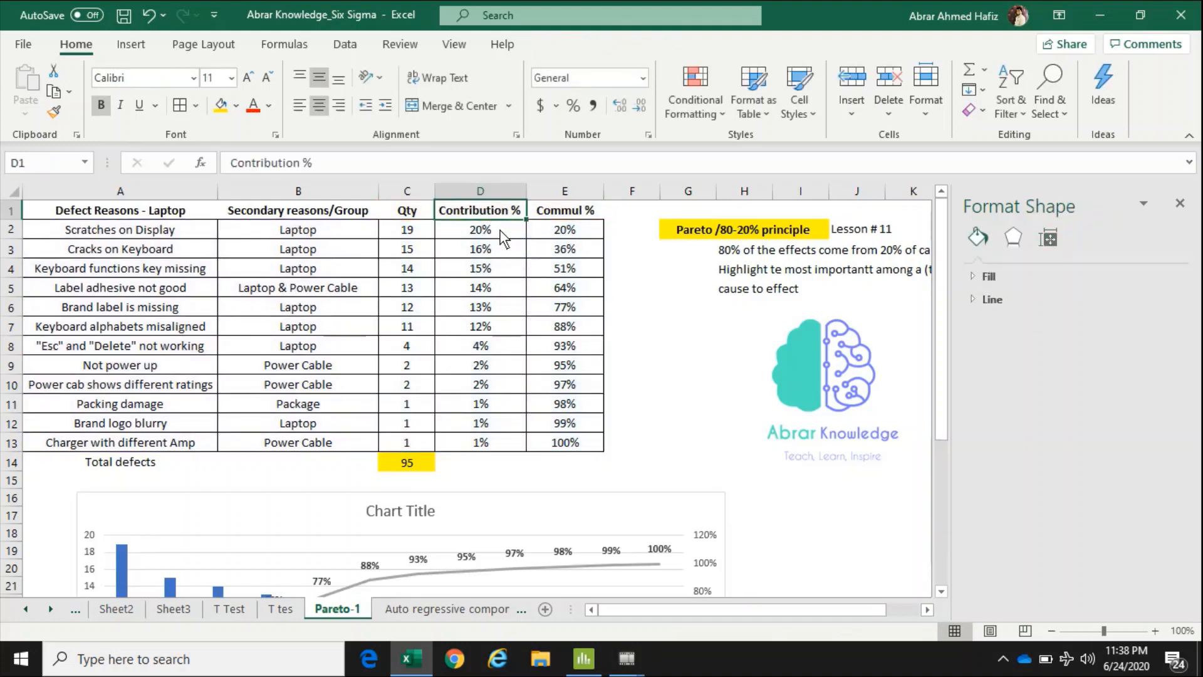
pyautogui.click(501, 236)
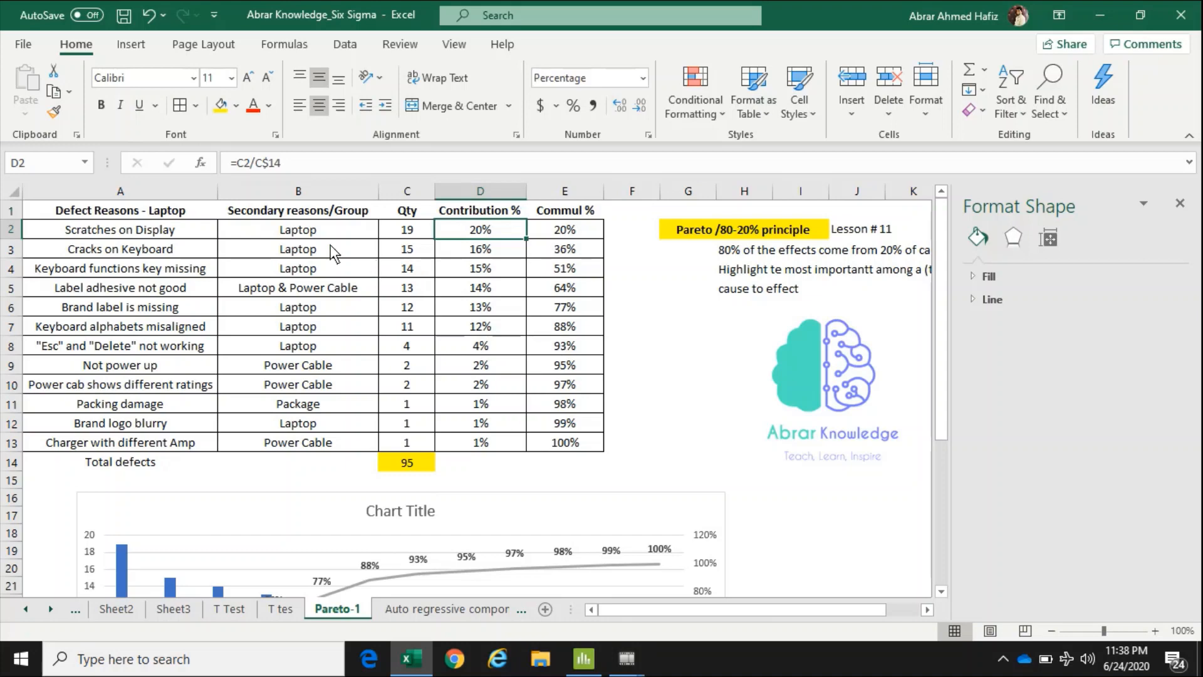
# - Copy the defect reasons, secondary groups and quantities in A1:C13 and paste them into the empty Minitab worksheet, starting at column C1's header
pyautogui.moveTo(181, 212); pyautogui.dragTo(402, 438)
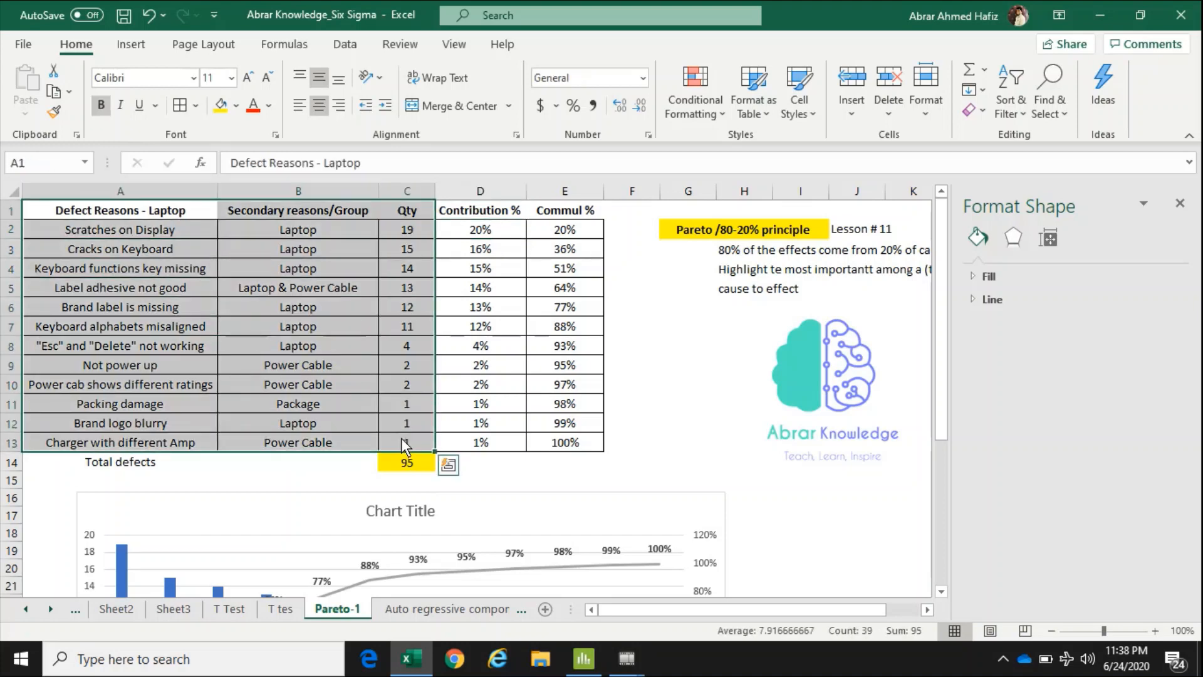
pyautogui.hotkey('ctrl', 'c')
pyautogui.click(584, 658)
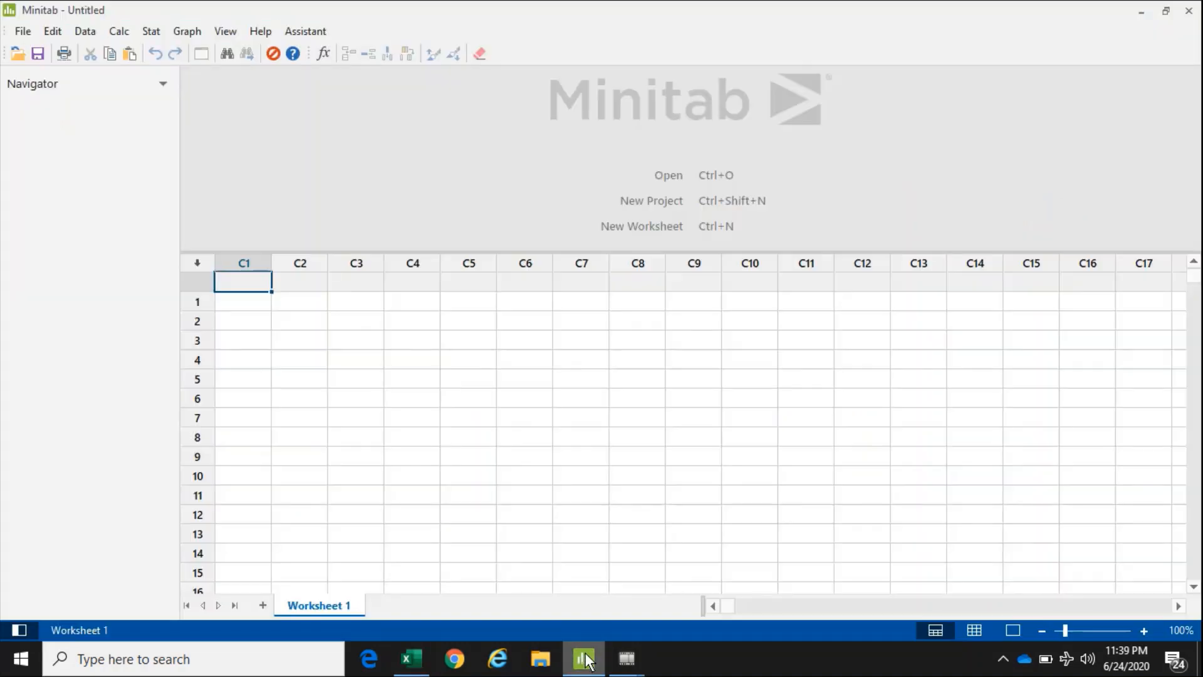
pyautogui.hotkey('ctrl', 'v')
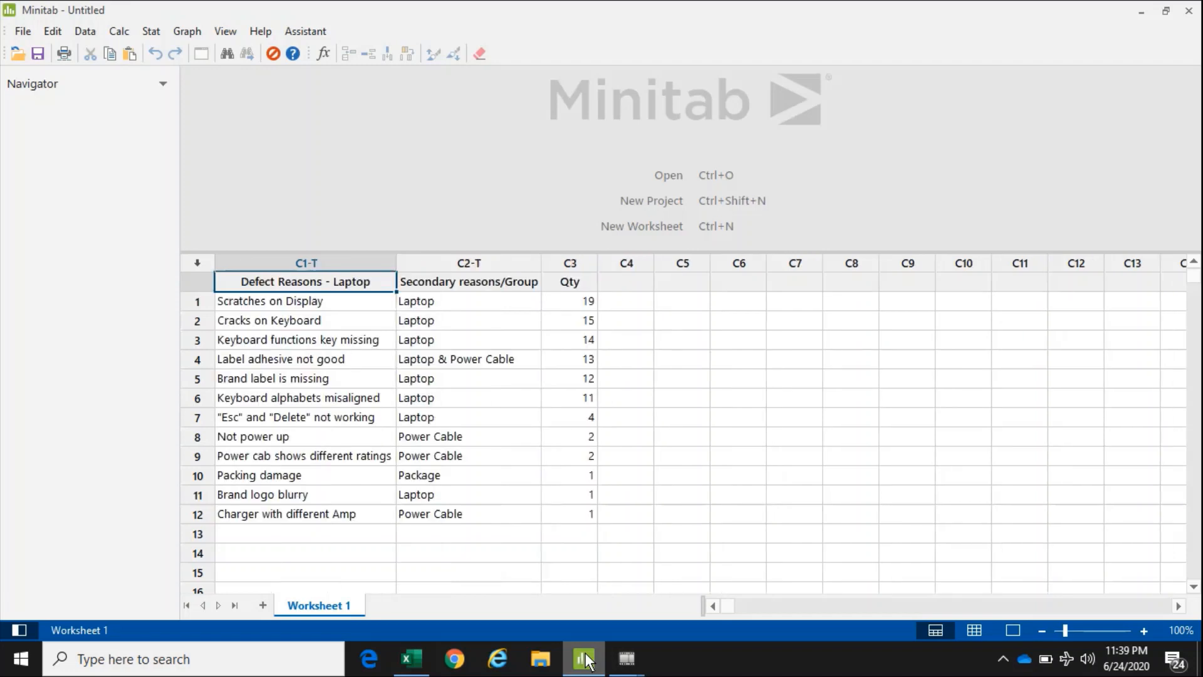
# - Set up a Pareto Chart from the Quality Tools with Defect Reasons - Laptop as the defects data and Qty as the frequencies
pyautogui.click(152, 31)
pyautogui.moveTo(209, 129)
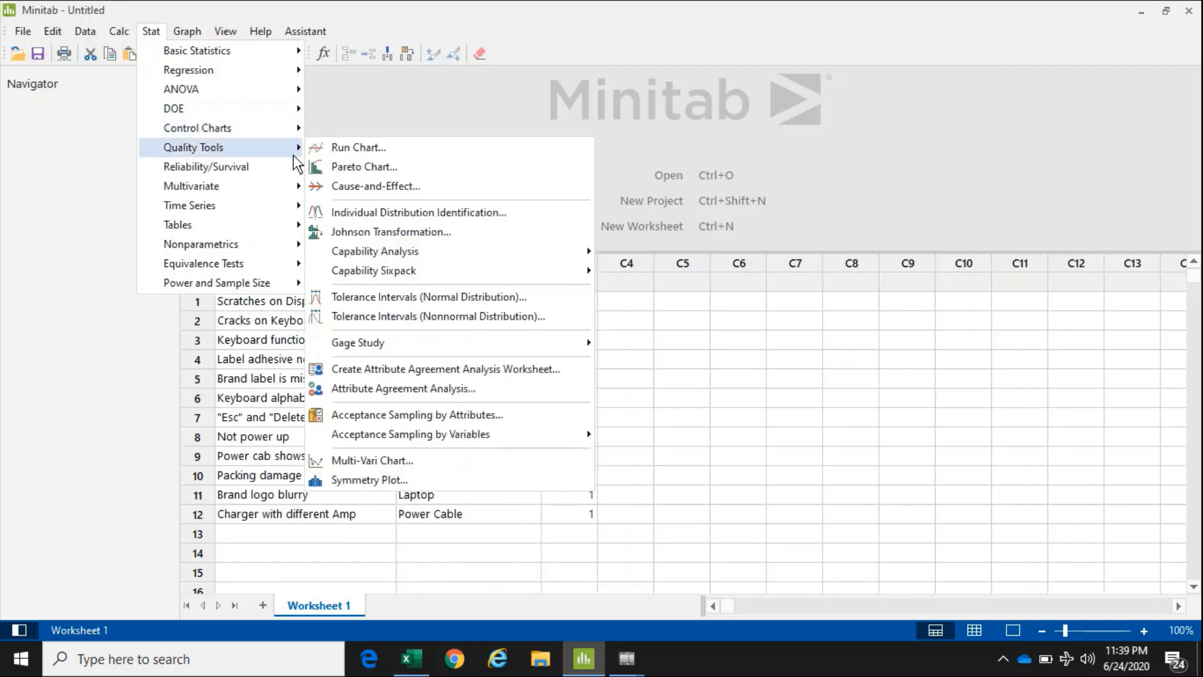
pyautogui.click(357, 168)
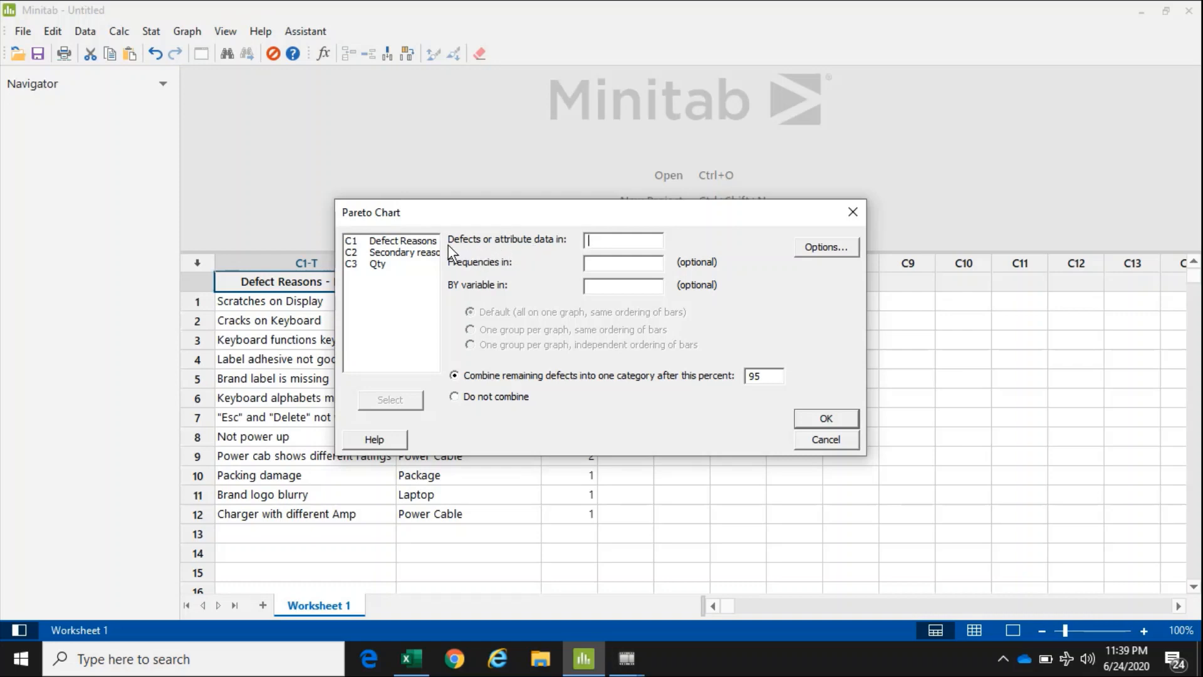
pyautogui.doubleClick(420, 245)
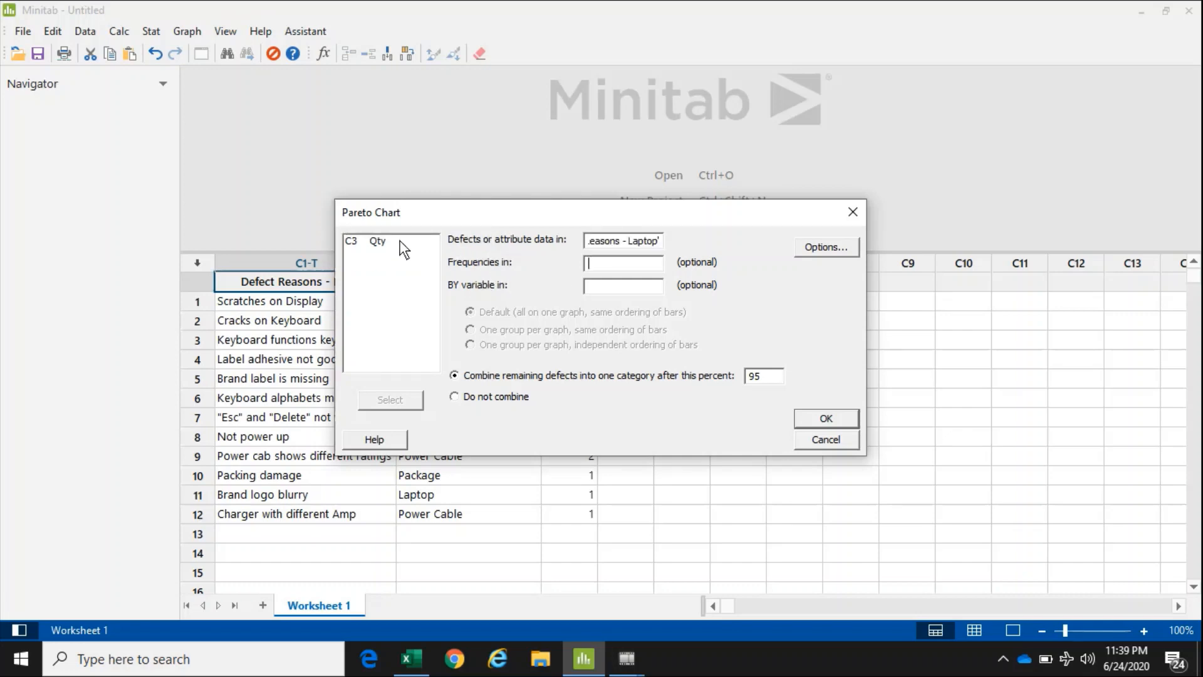
pyautogui.doubleClick(398, 240)
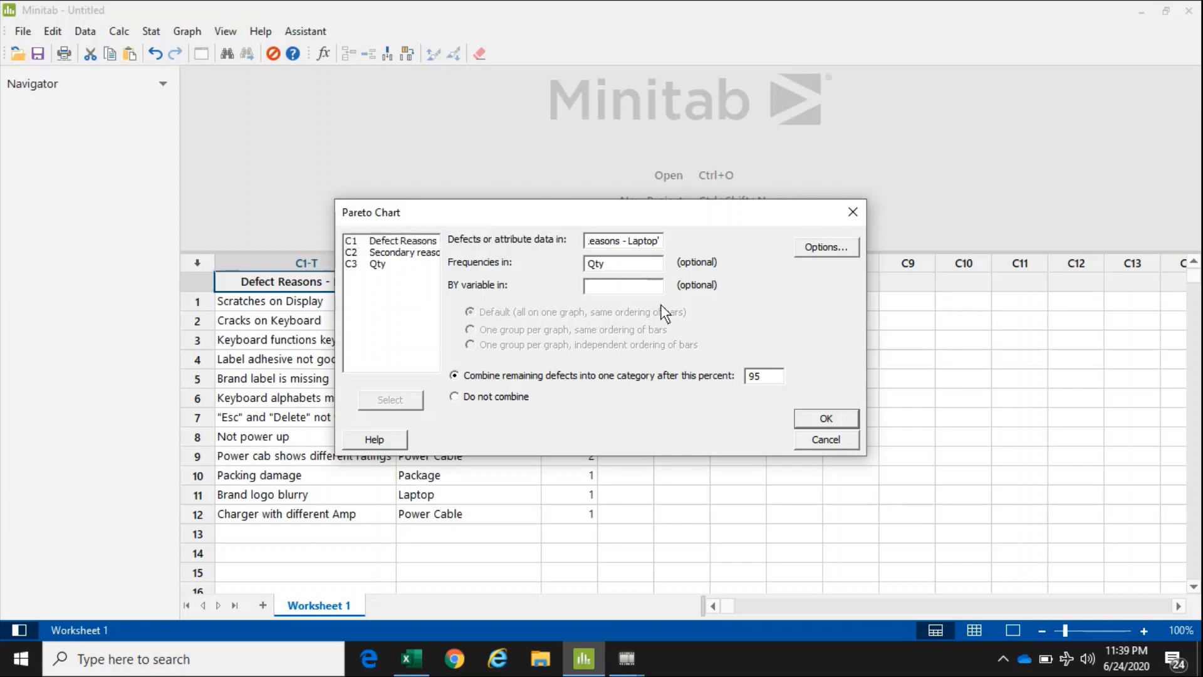
# - Label the Pareto chart's X axis "Defects reason" and Y axis "Qty", and title it "Laptop Defect-Pareto"
pyautogui.click(820, 247)
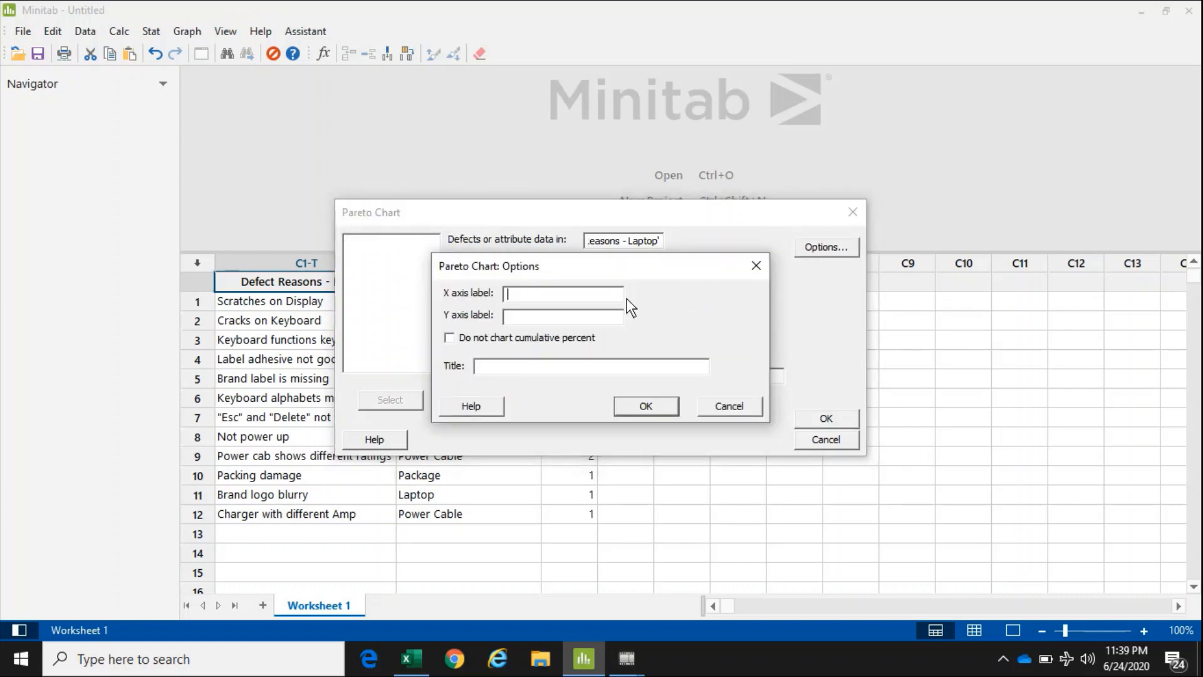
pyautogui.write('Defects reason')
pyautogui.click(599, 315)
pyautogui.write('Qt')
pyautogui.write('y')
pyautogui.write('Laptop')
pyautogui.write(' Defect')
pyautogui.write('-Pareto')
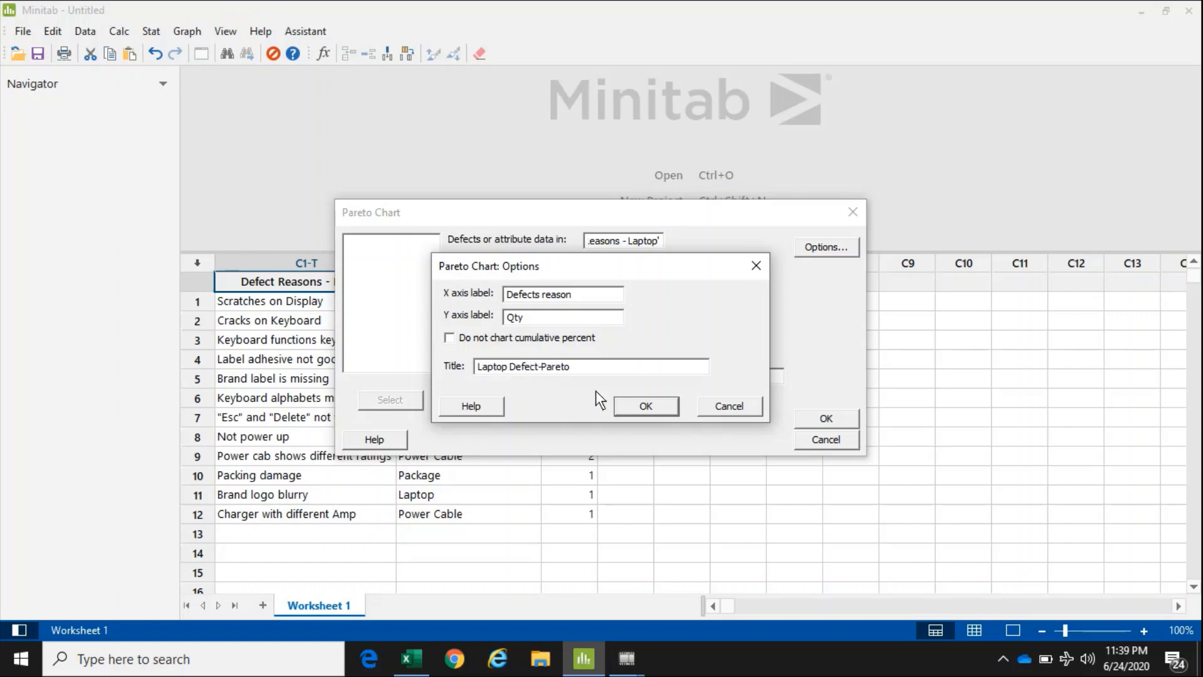
pyautogui.click(635, 405)
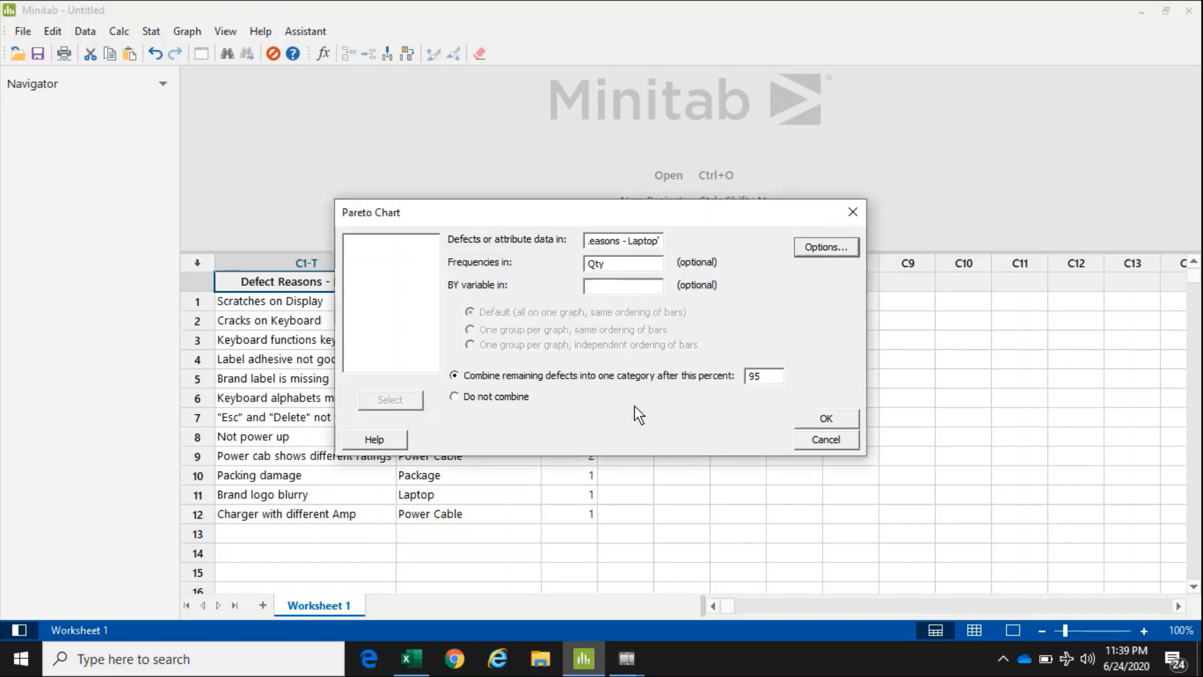
# - Generate the Pareto chart and enlarge the output area to examine its bars, cumulative line and percentage table
pyautogui.click(820, 421)
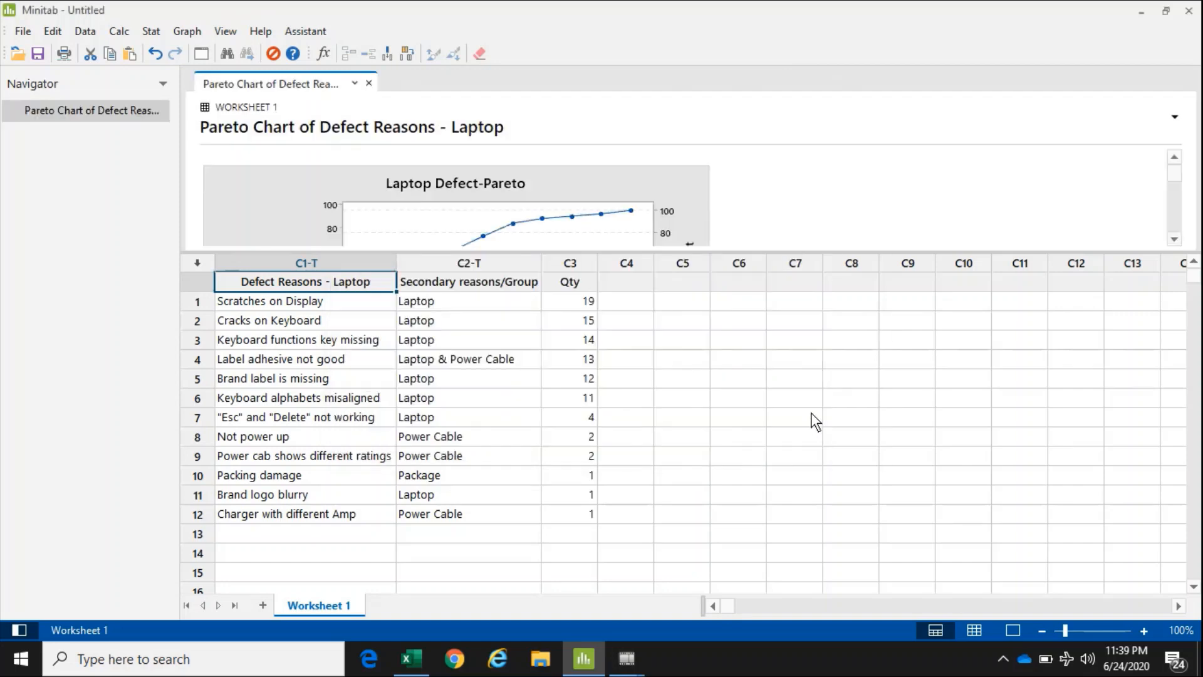
pyautogui.moveTo(804, 251); pyautogui.dragTo(789, 493)
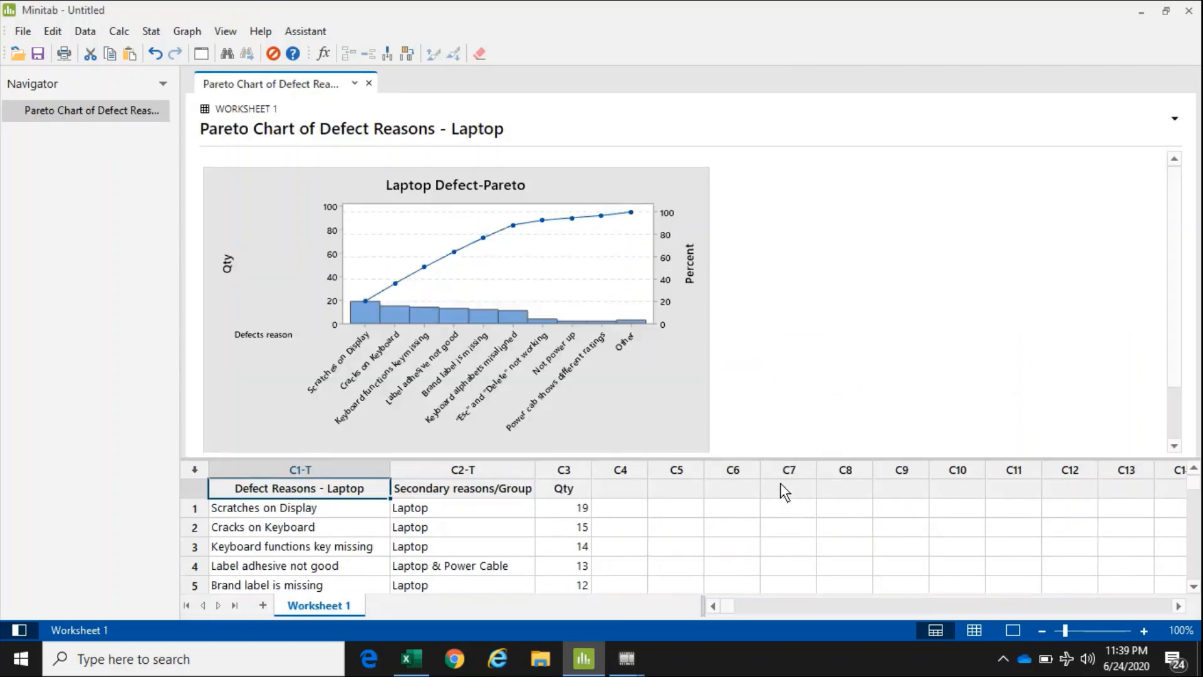
pyautogui.click(738, 467)
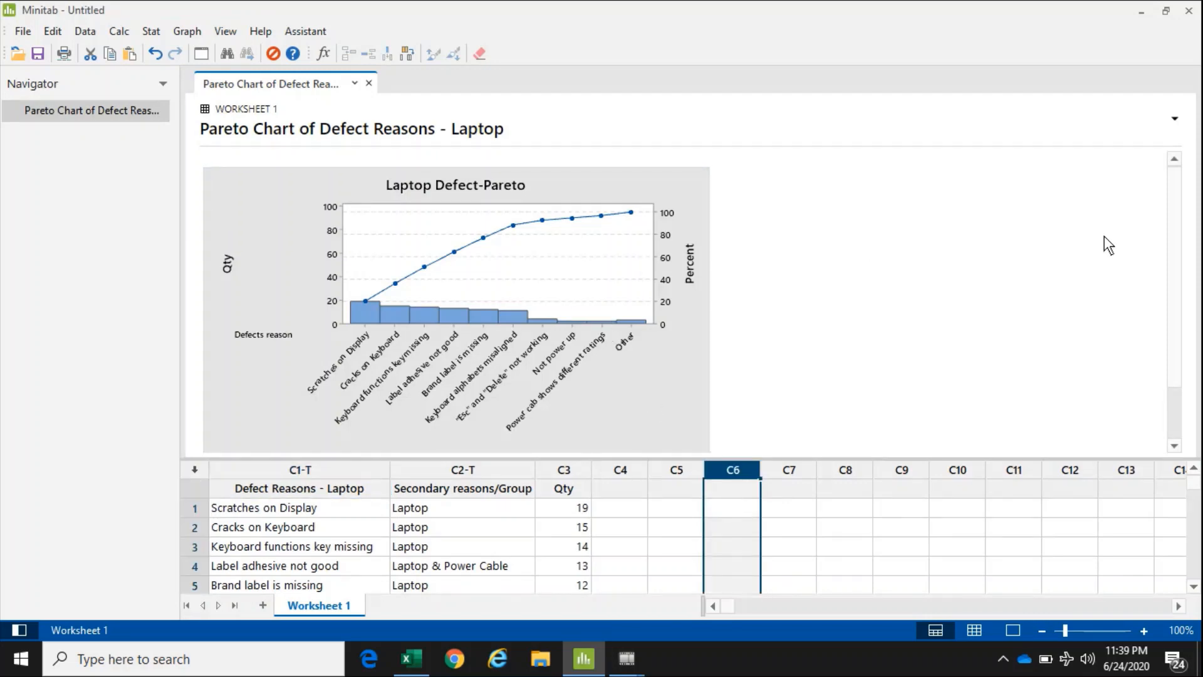
pyautogui.moveTo(1176, 250); pyautogui.dragTo(1186, 301)
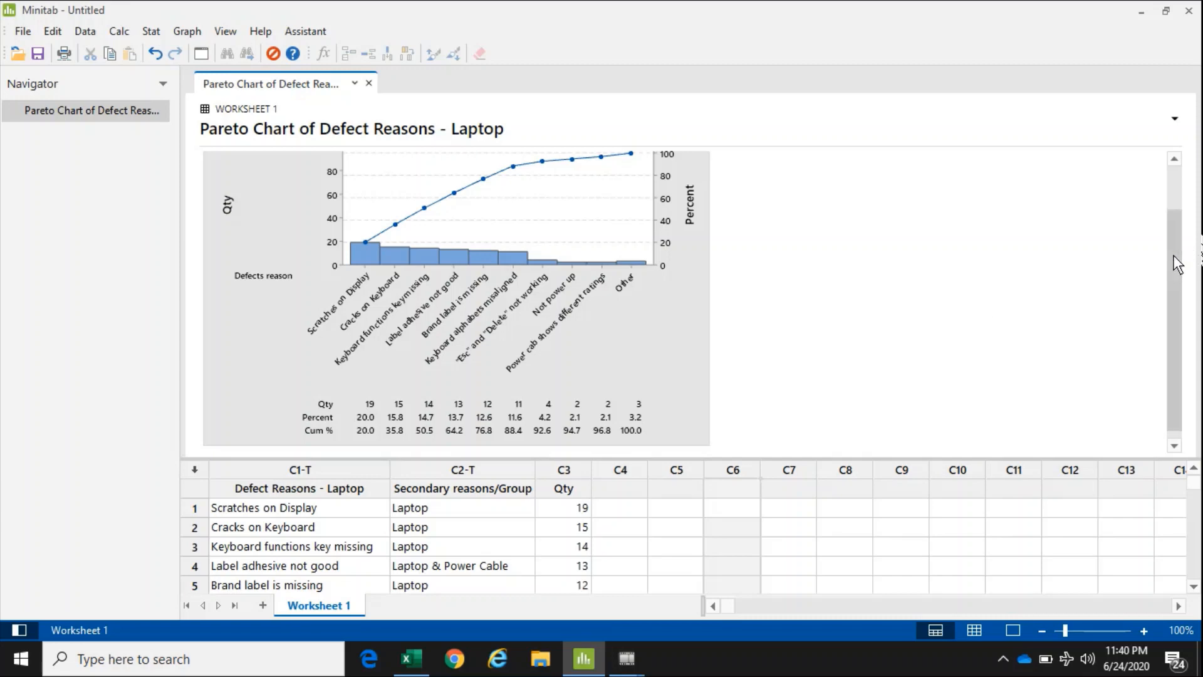
pyautogui.moveTo(1177, 263); pyautogui.dragTo(1174, 236)
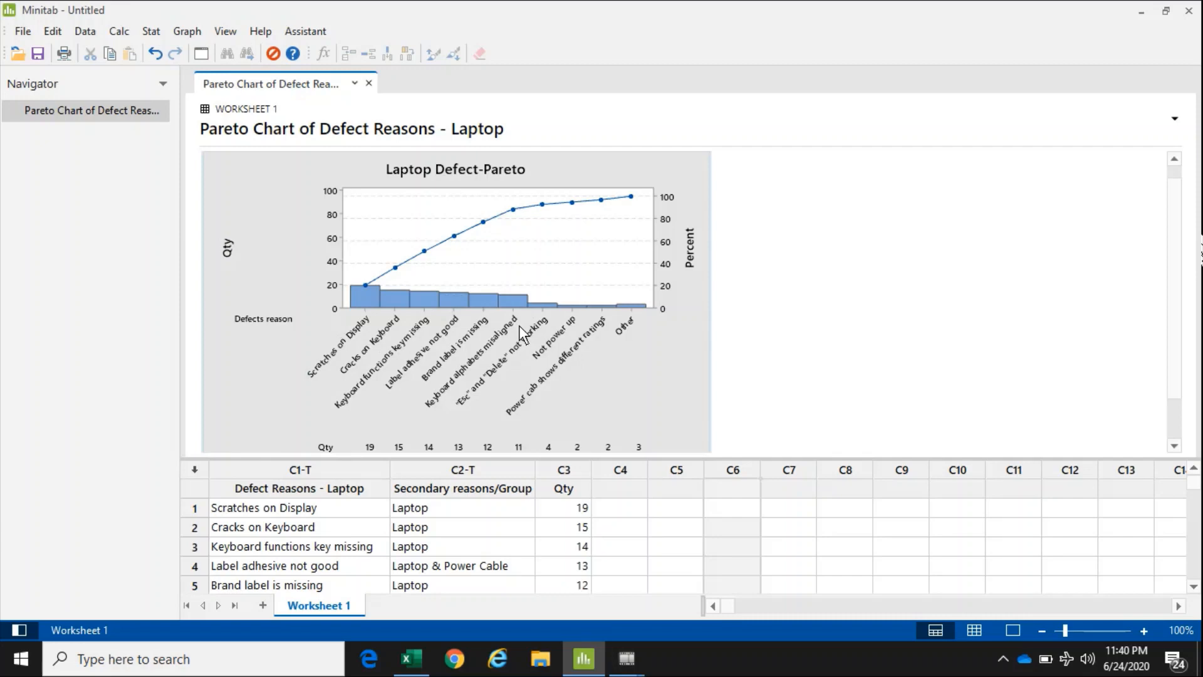
# - Create a second Pareto chart of the same data with Secondary reasons/Group as the BY variable, all on one graph
pyautogui.click(200, 55)
pyautogui.click(640, 292)
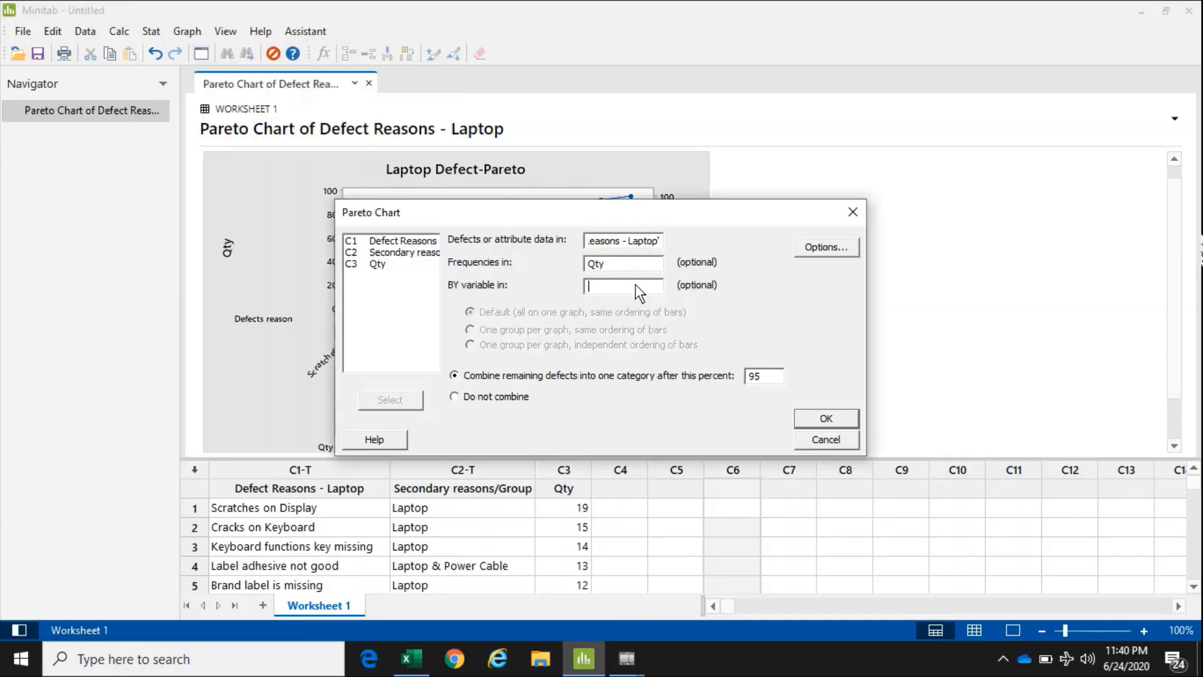
pyautogui.doubleClick(423, 253)
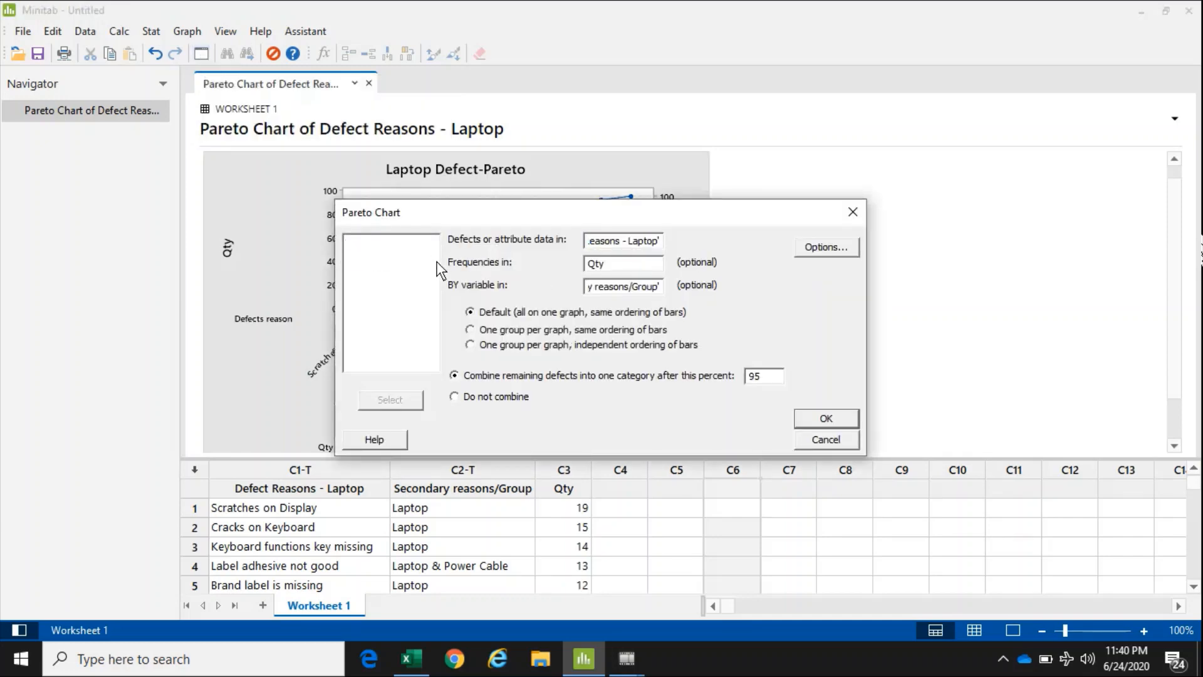
pyautogui.click(839, 420)
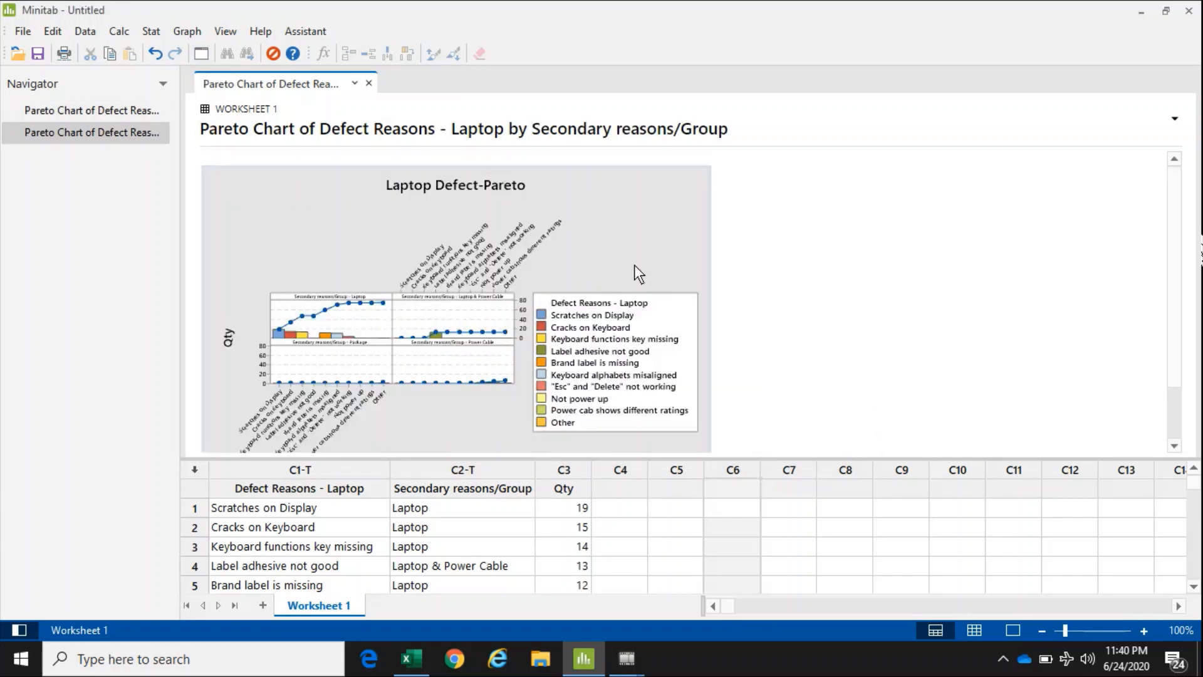
# - Open the grouped Pareto chart in the graph editor
pyautogui.click(619, 253)
pyautogui.doubleClick(619, 253)
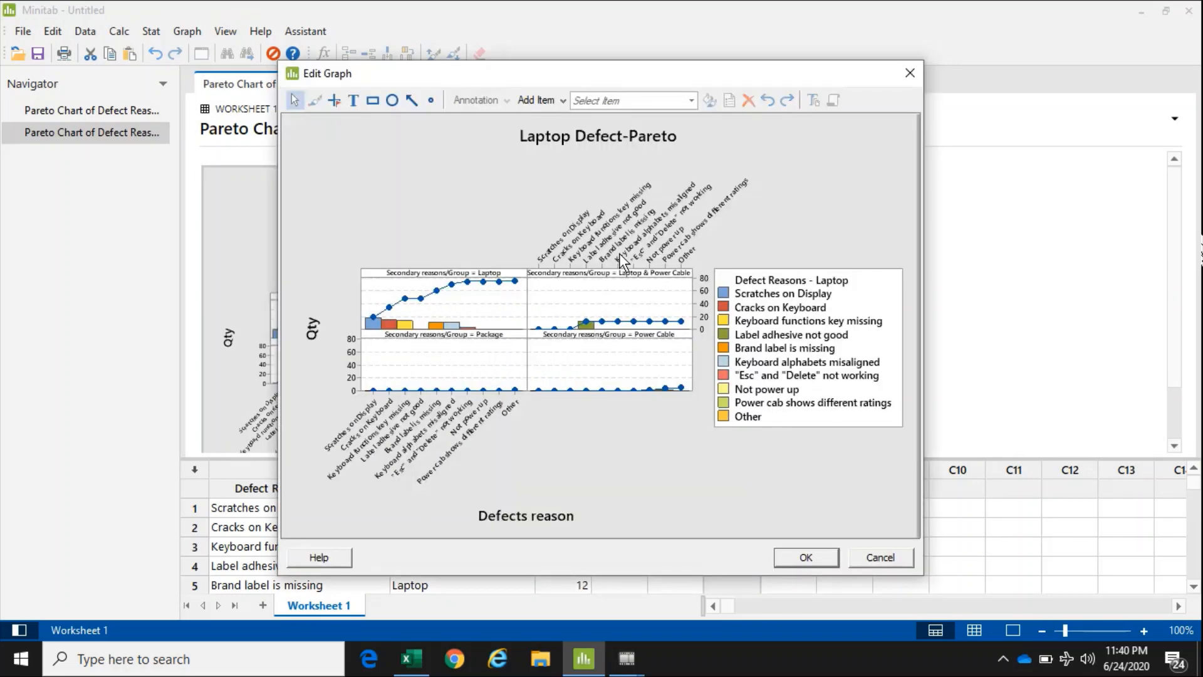